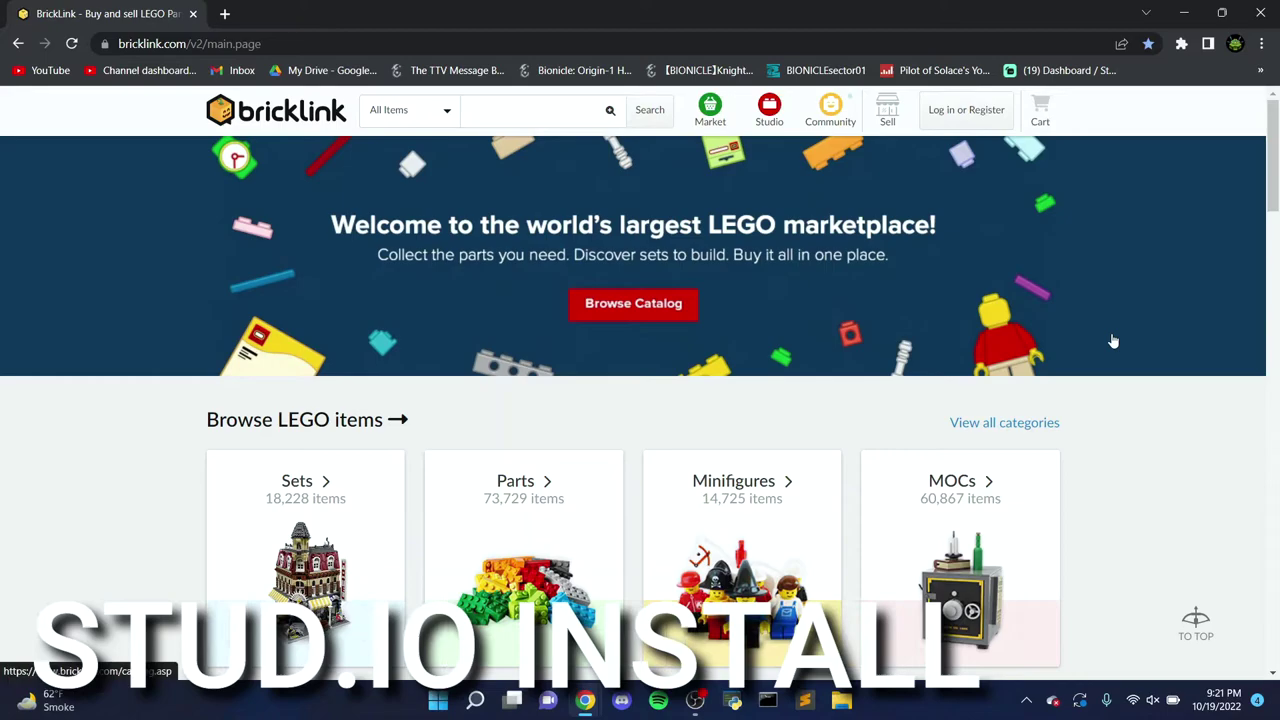
Scroll to BrickLink's Studio section and open the Studio 2.0 download page
scroll(1113, 341, "down", 6)
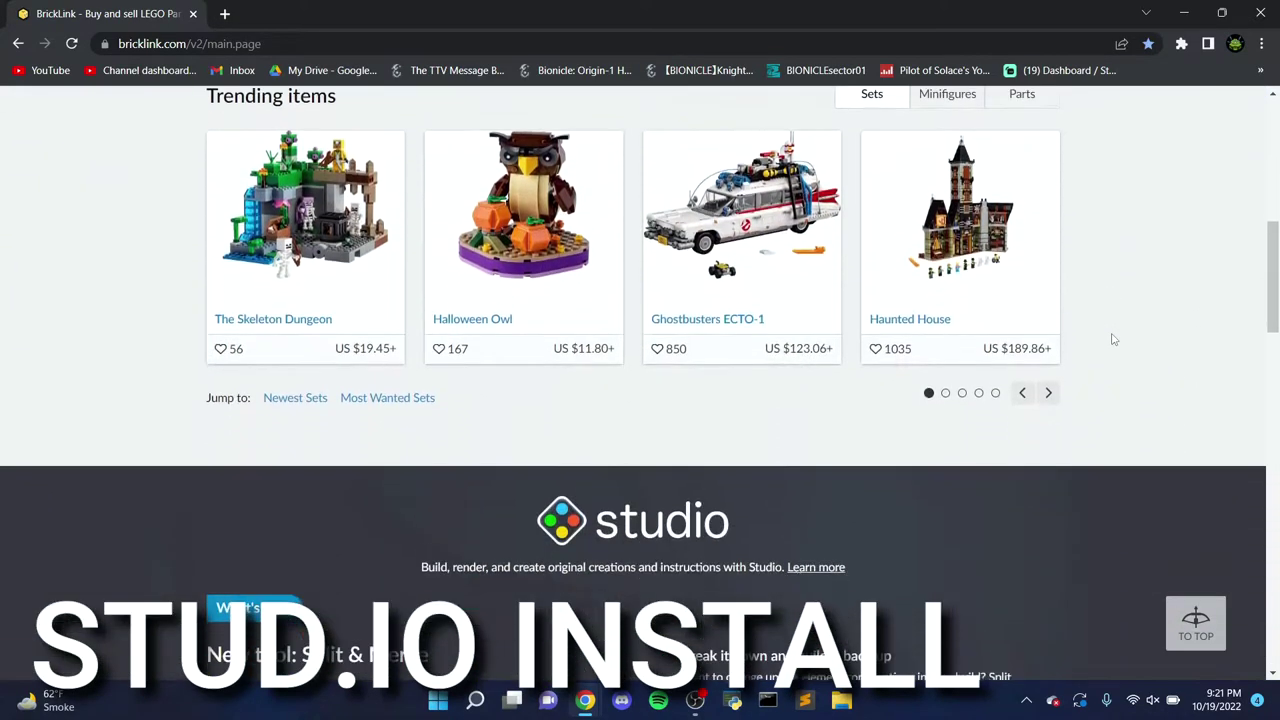
scroll(1113, 340, "down", 3)
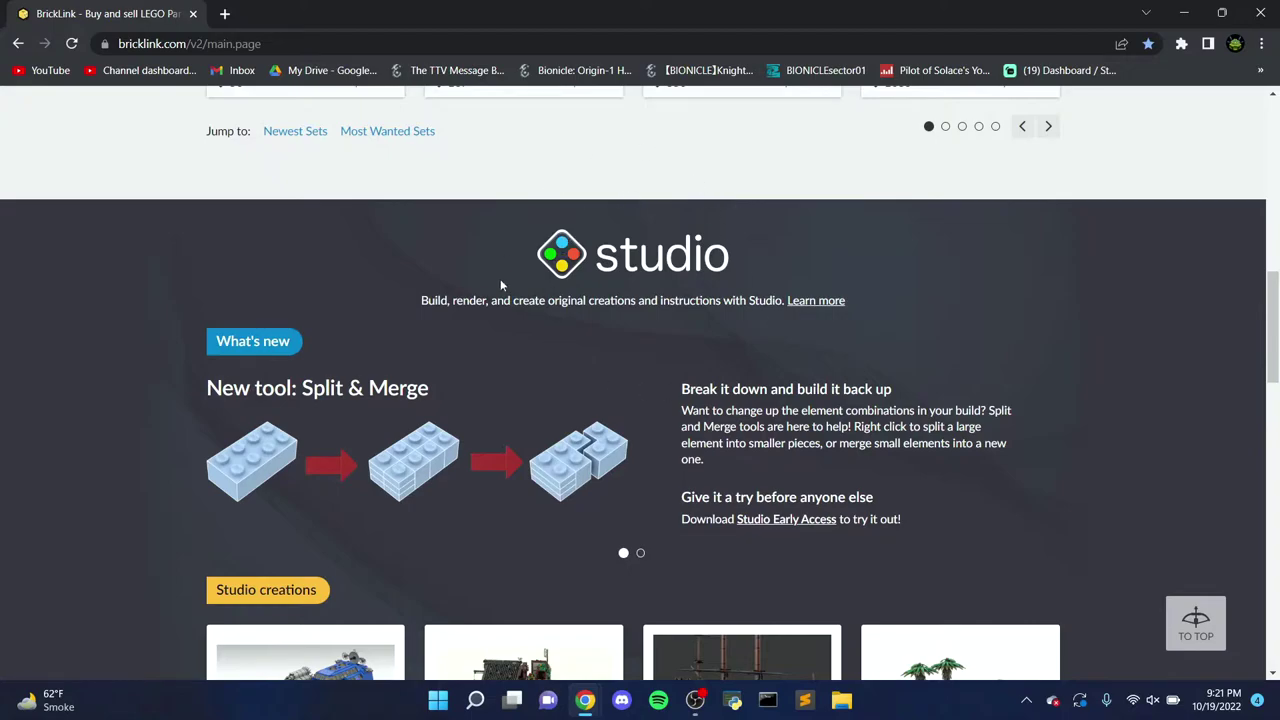
left_click(598, 258)
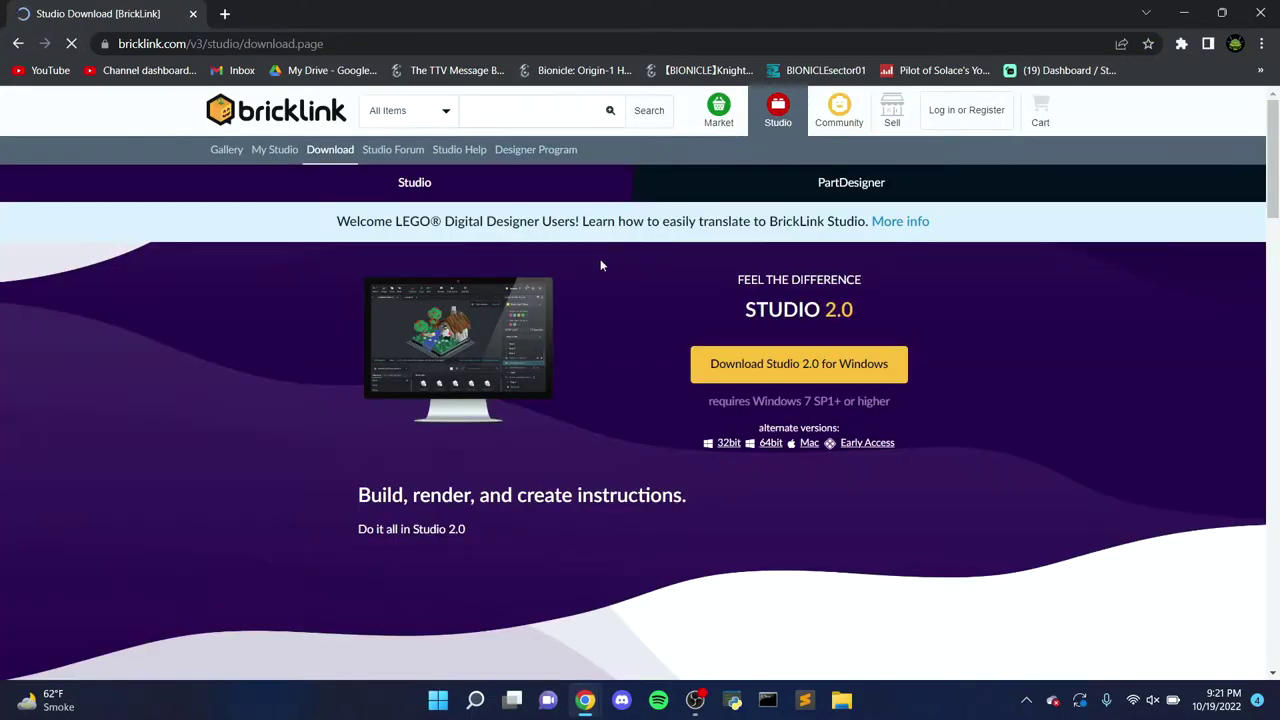
scroll(591, 327, "down", 1)
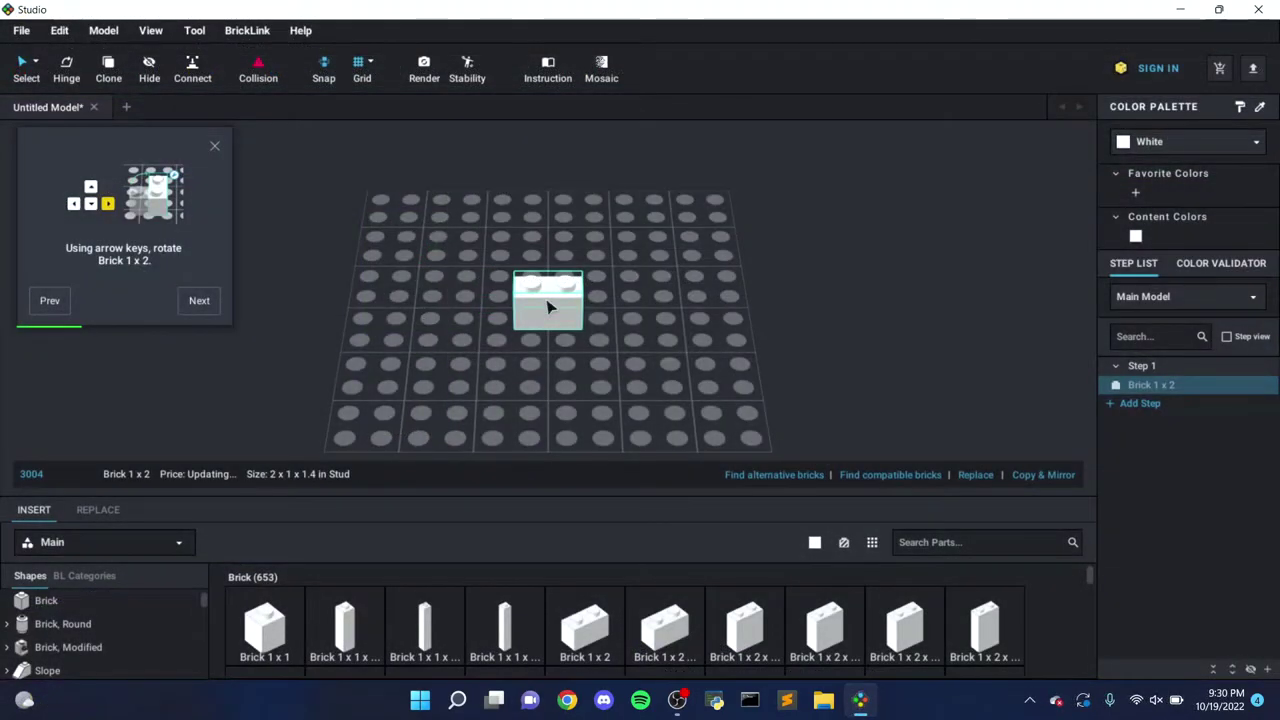
Rotate the white 1 x 2 brick a quarter turn and place it on the 2 x 3 plate's middle
key("Right")
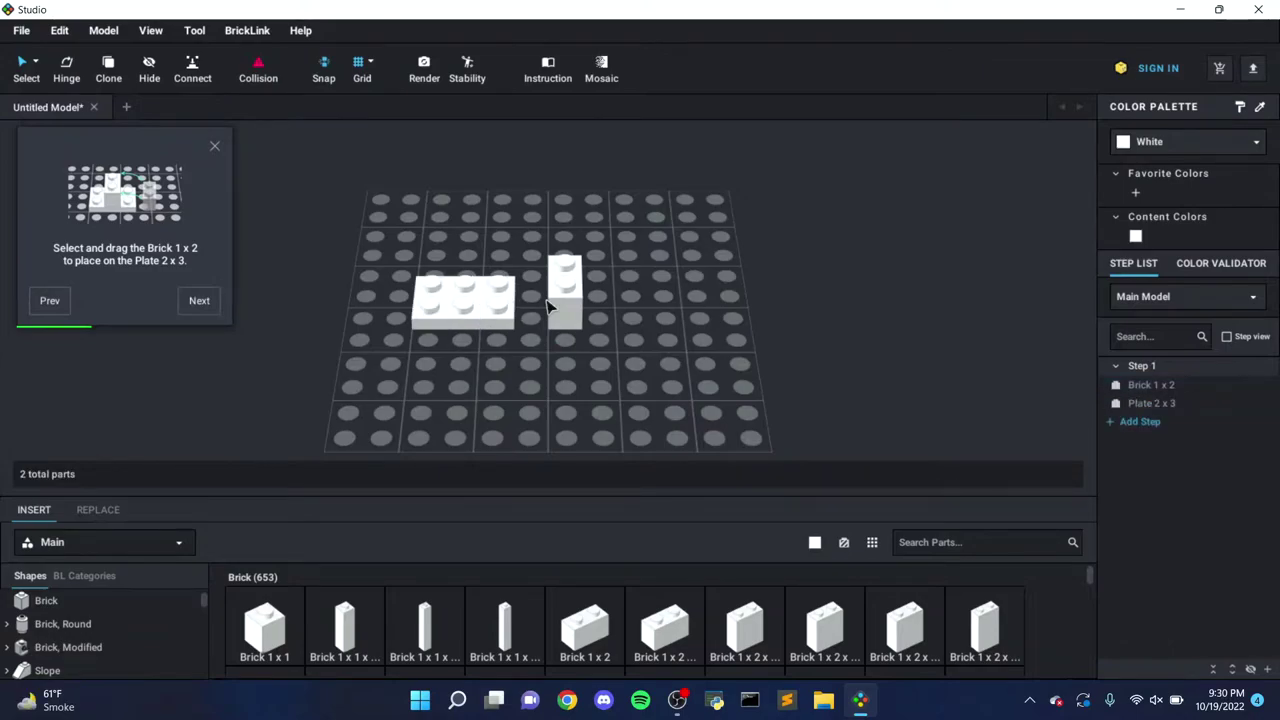
left_click_drag(572, 316, 466, 295)
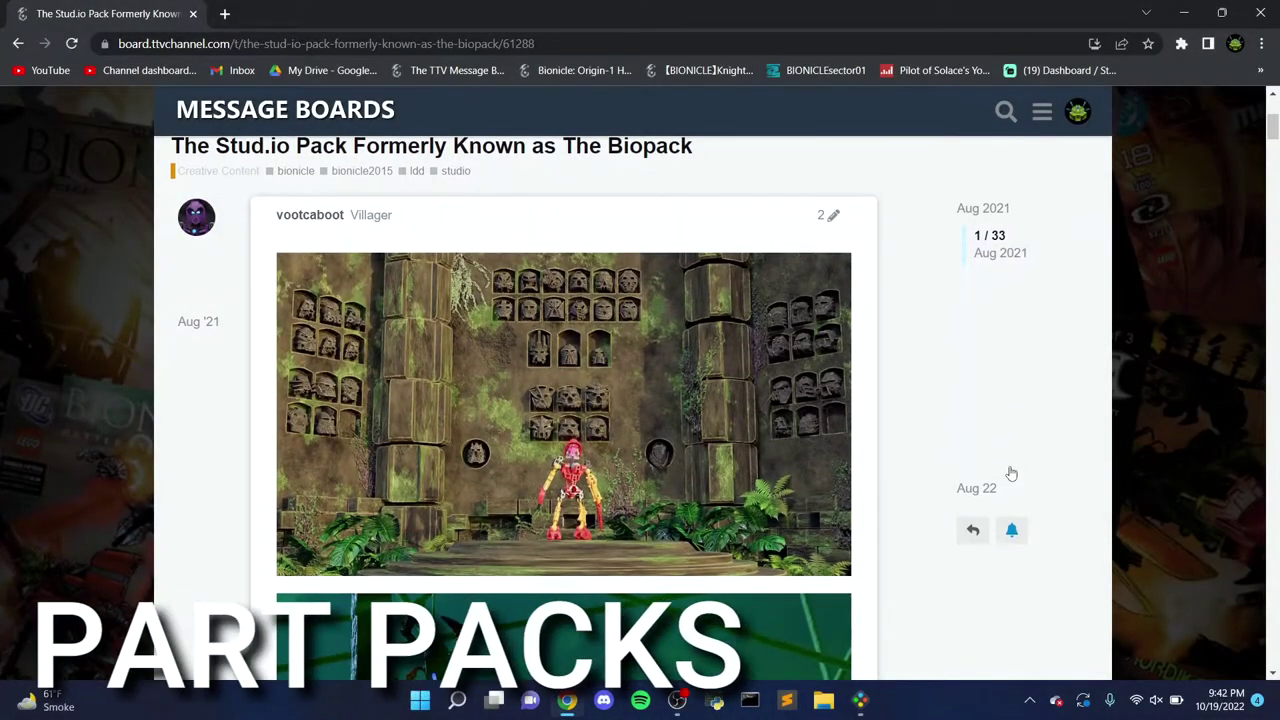
Scroll the Biopack thread to the 'Download the part pack here!' link, closing the enlarged promo image
scroll(1010, 472, "down", 1)
scroll(1010, 472, "down", 3)
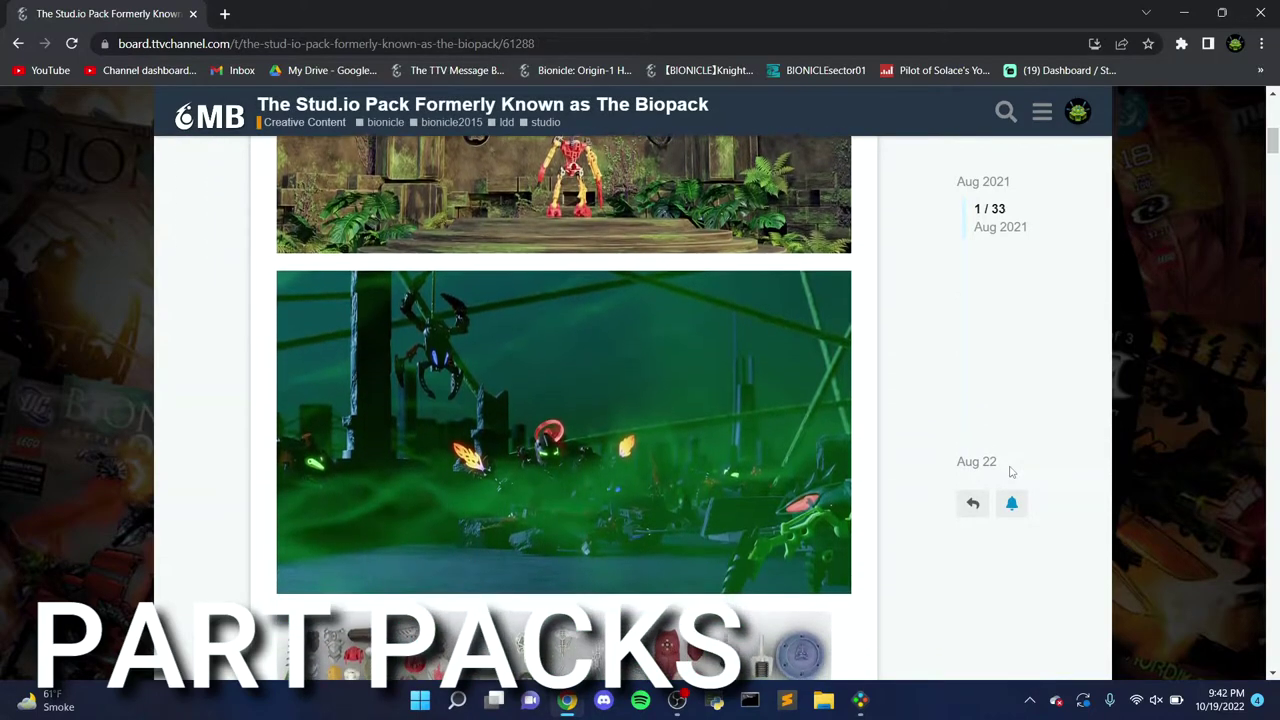
scroll(1010, 472, "down", 3)
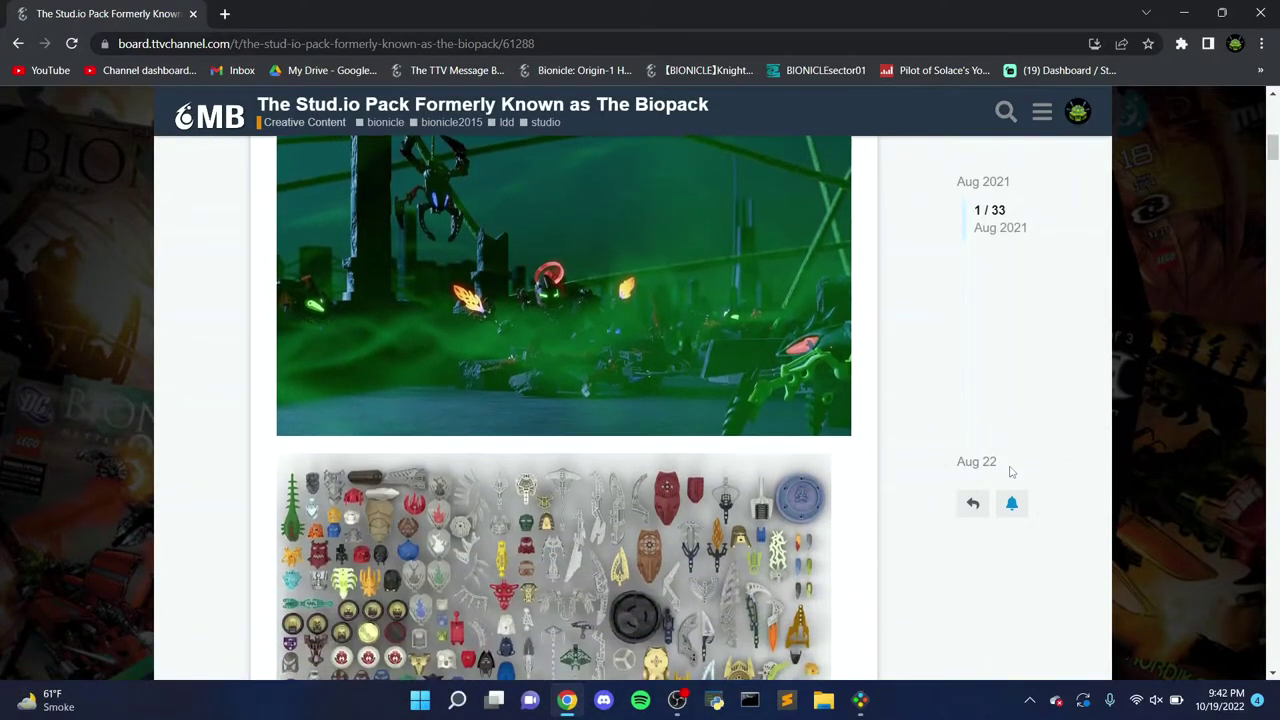
scroll(1010, 472, "down", 2)
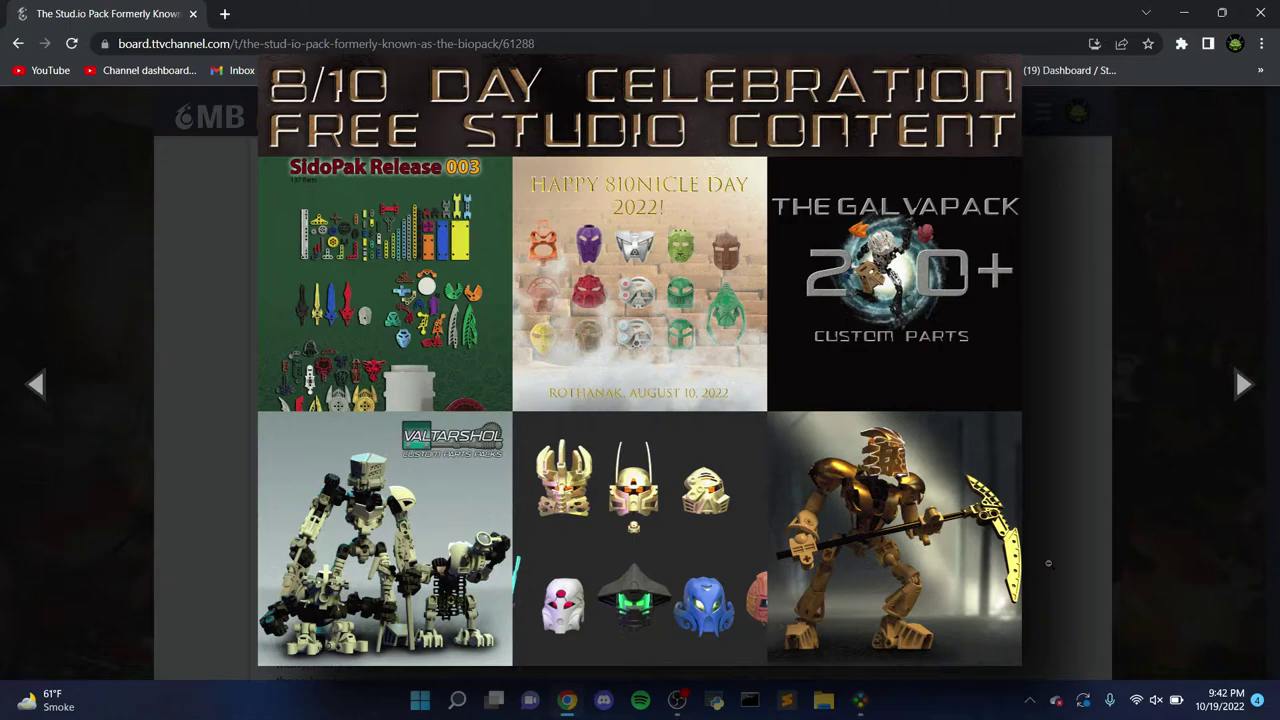
left_click(1048, 563)
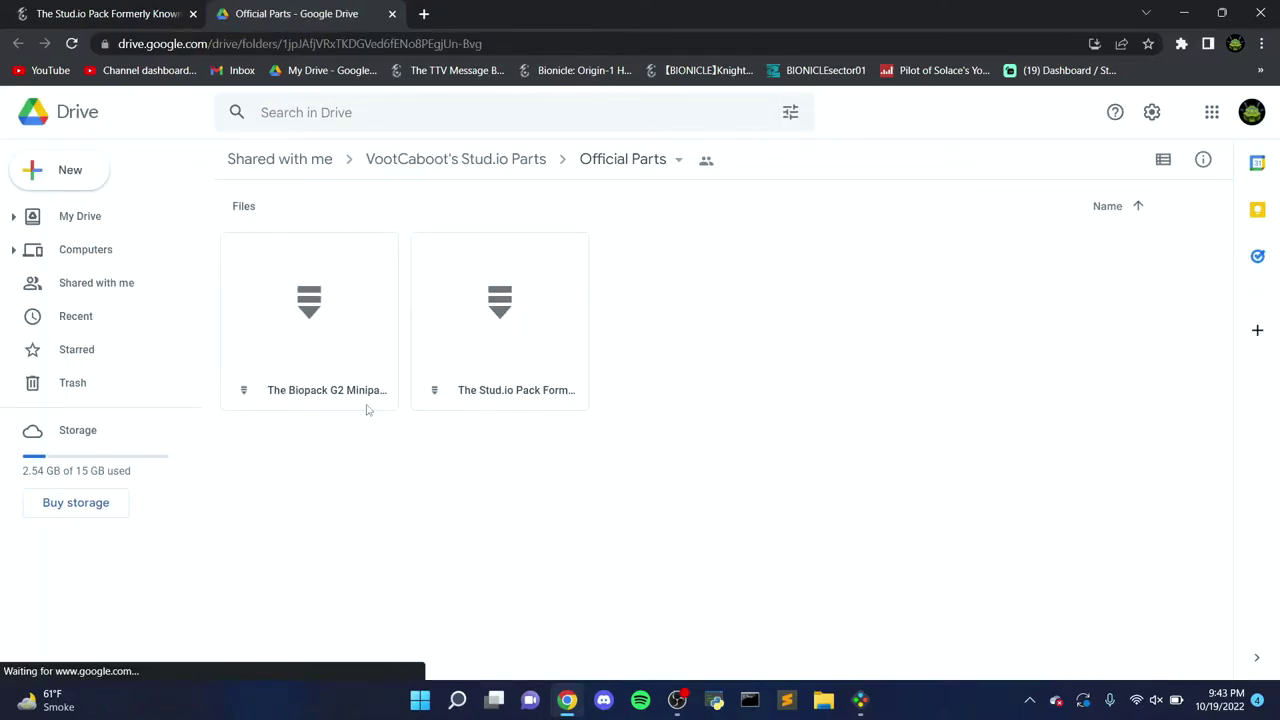
Download the 46.4 MB Stud.io Pack zip from its Drive preview, accepting the unscanned-file warning
double_click(486, 367)
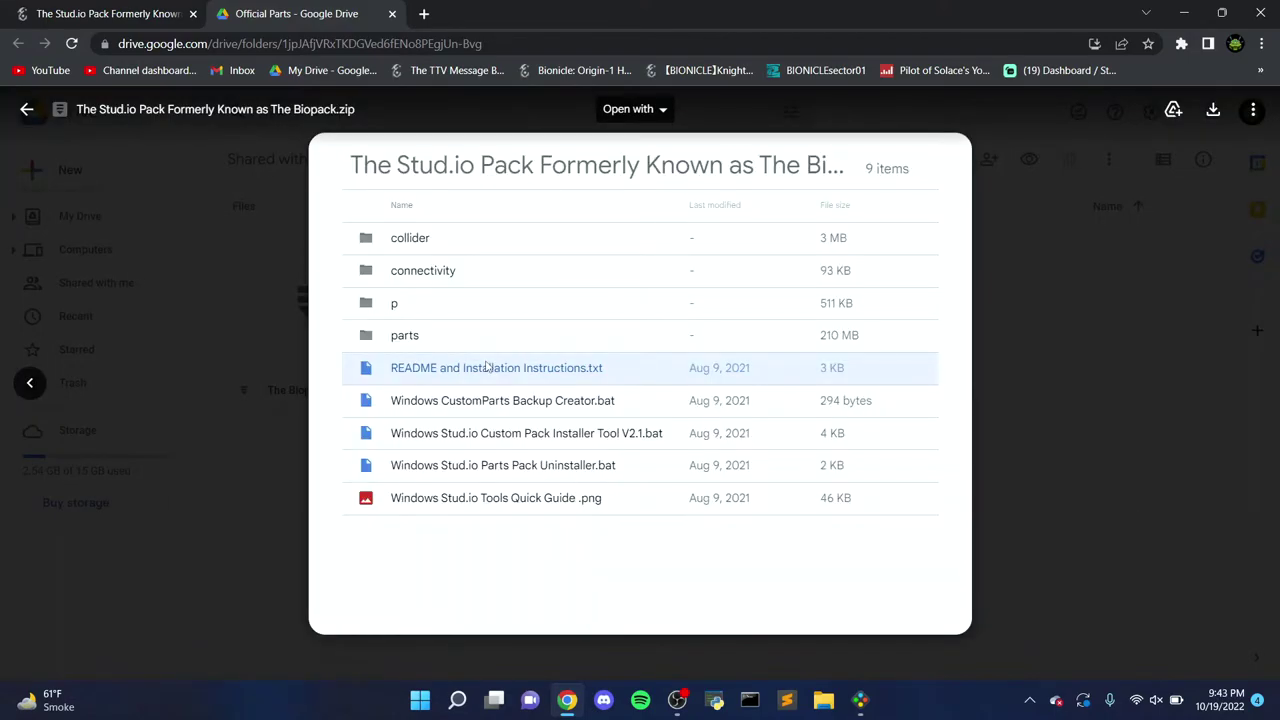
left_click(1213, 110)
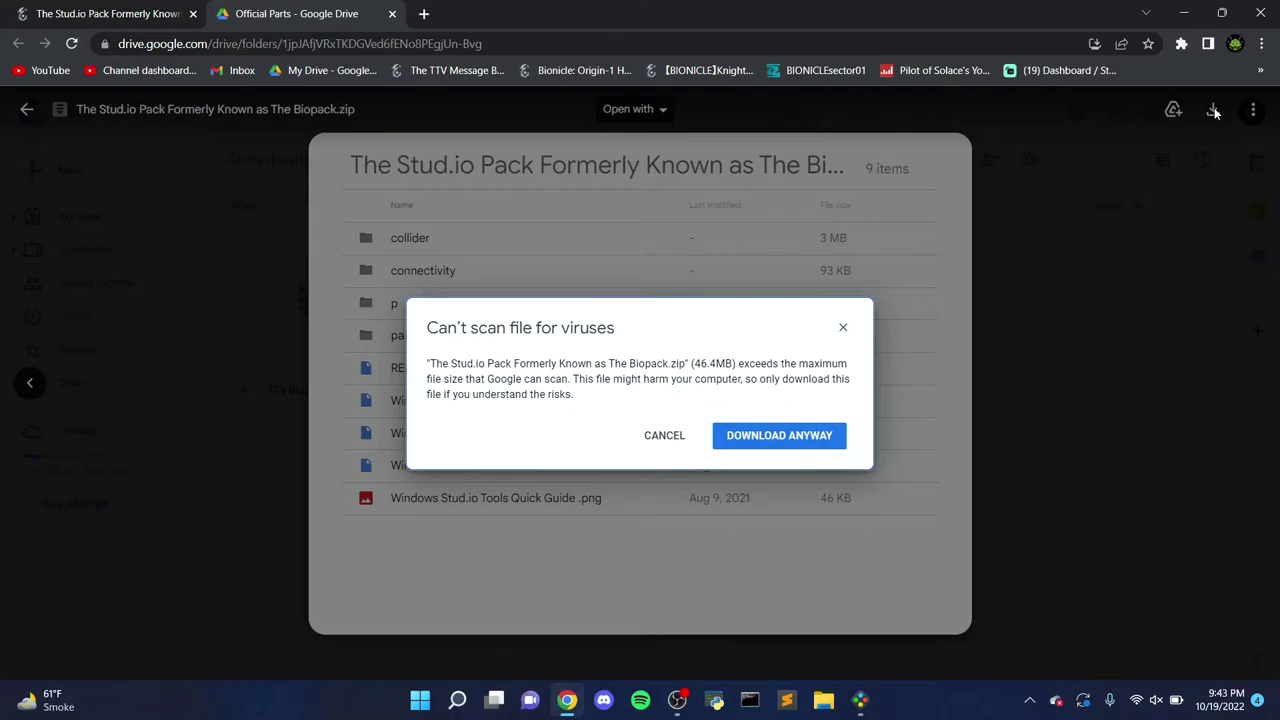
left_click(785, 437)
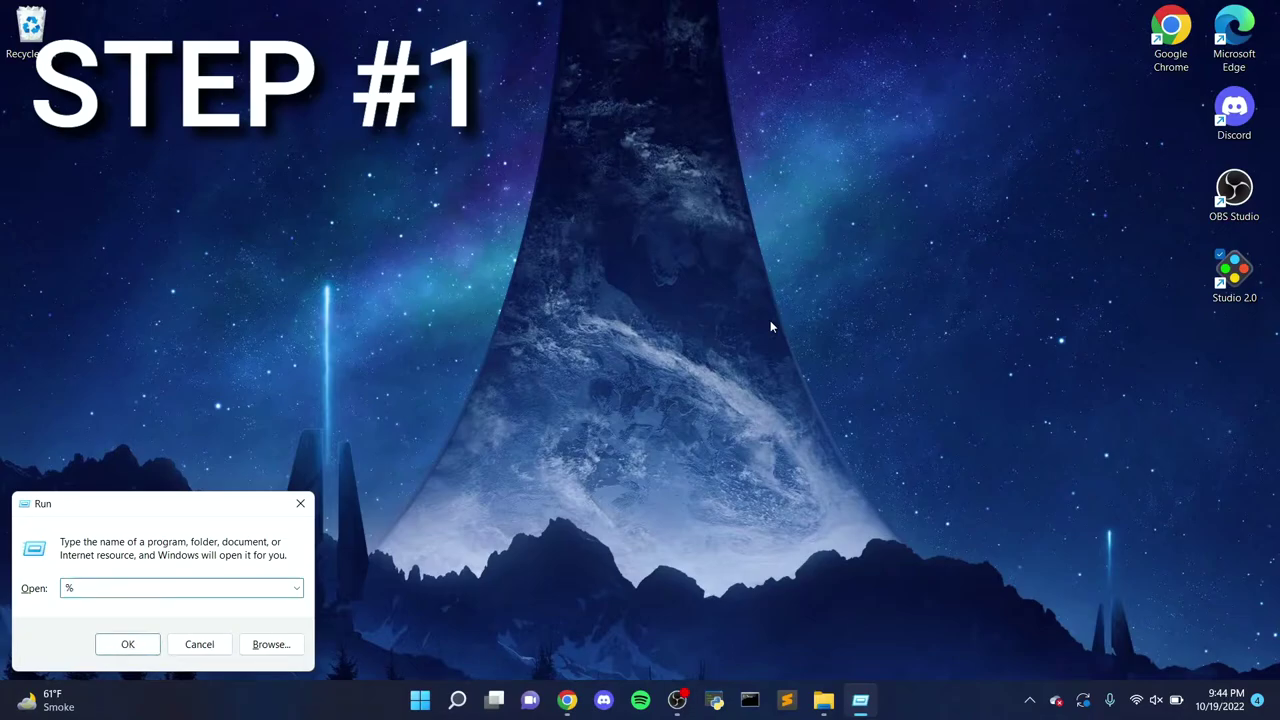
Run %localappdata% to open the AppData Local folder
type("locala")
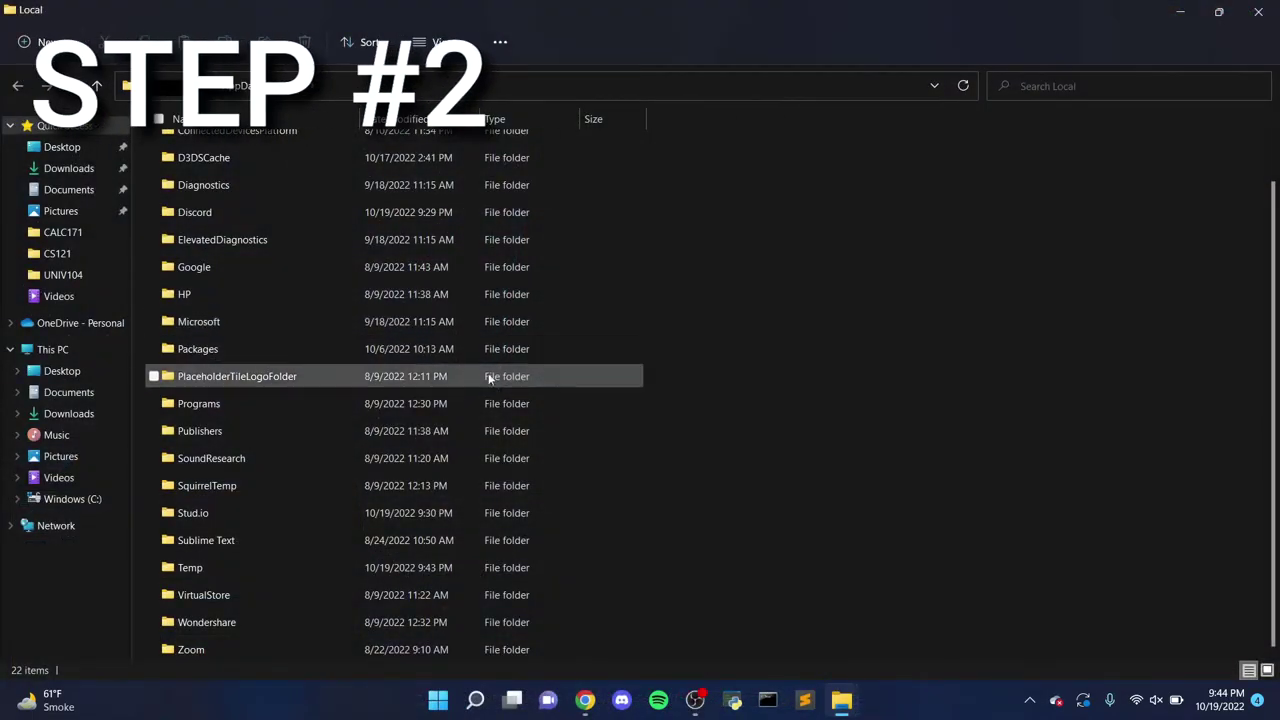
Inside AppData\Local\Stud.io, create a new folder named CustomParts
double_click(370, 513)
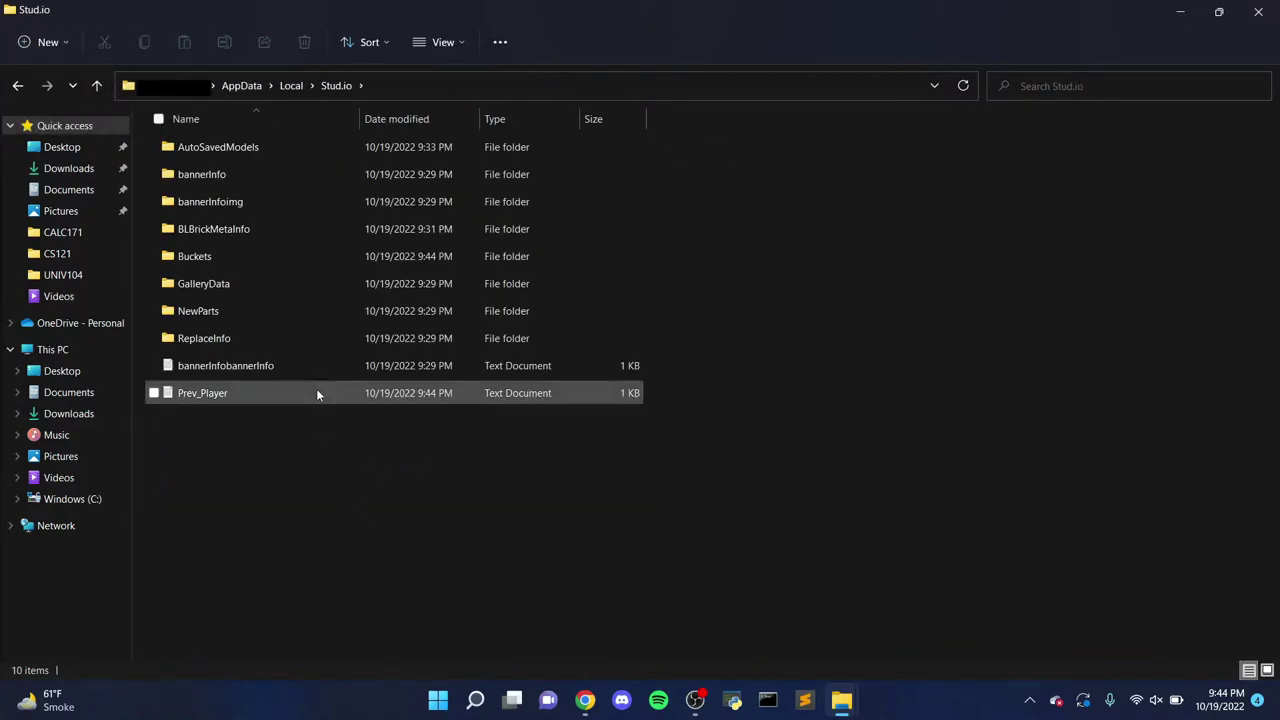
right_click(312, 485)
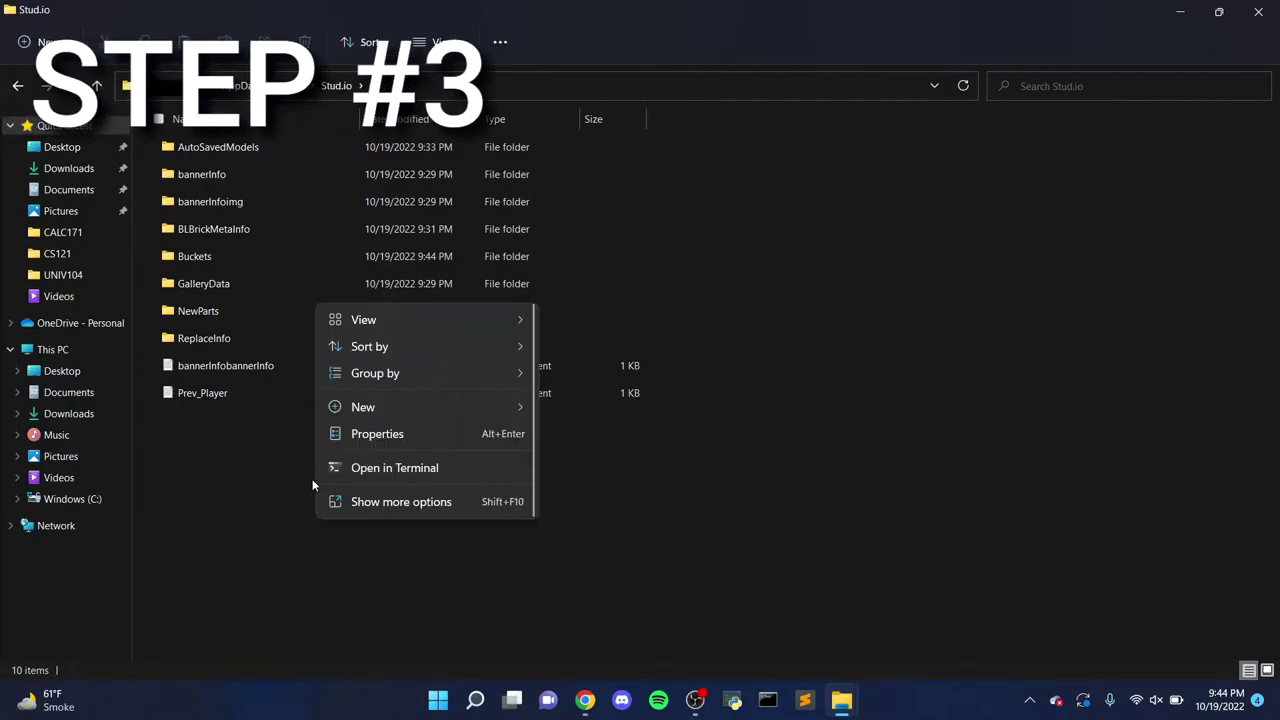
mouse_move(396, 412)
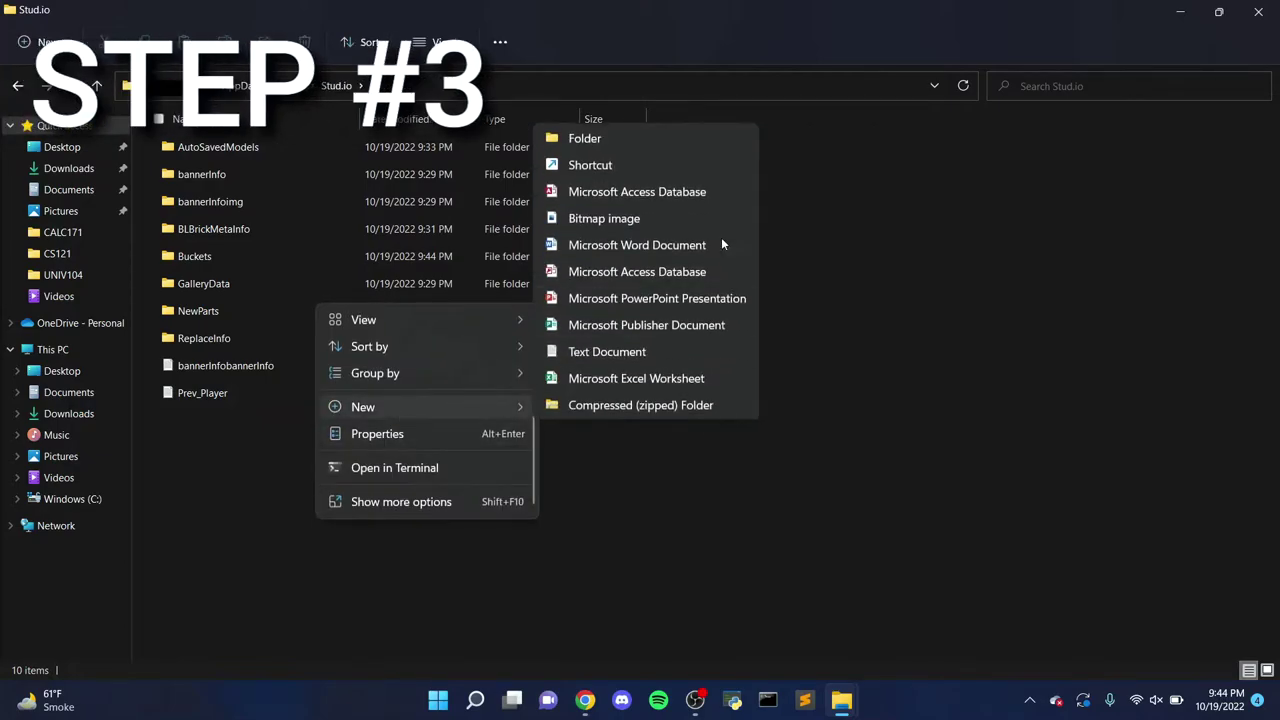
left_click(641, 137)
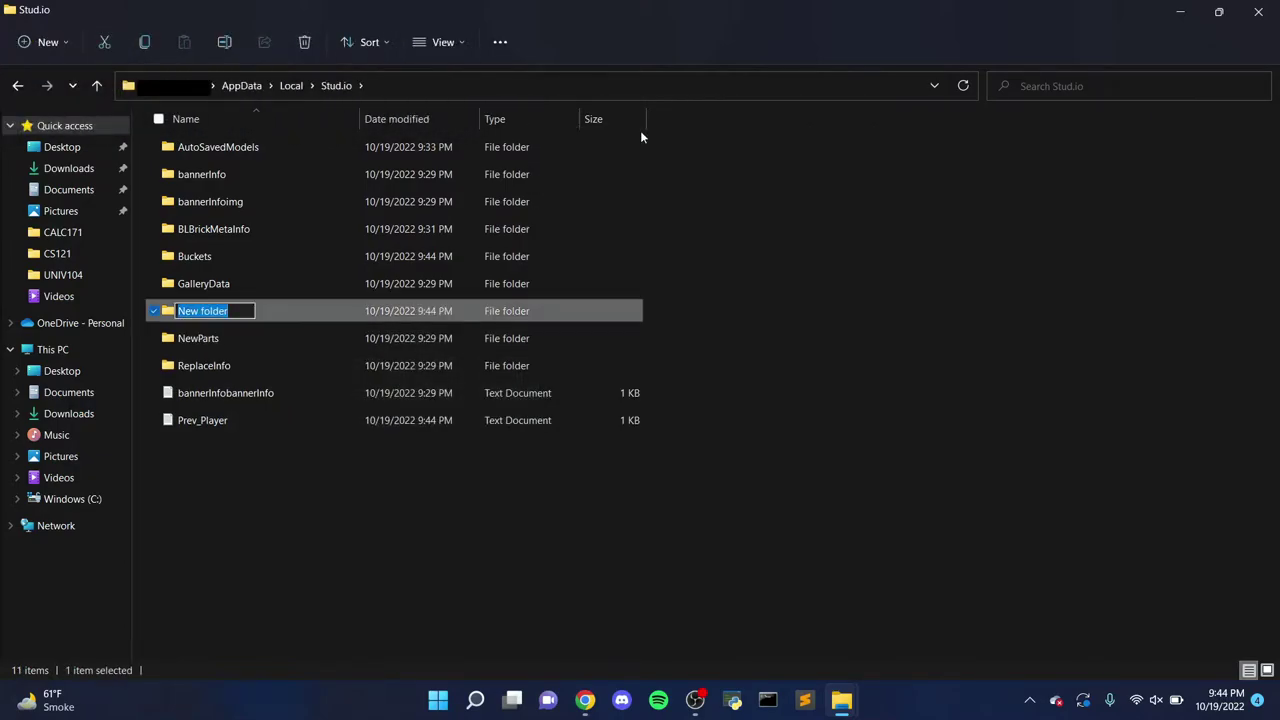
type("Cus")
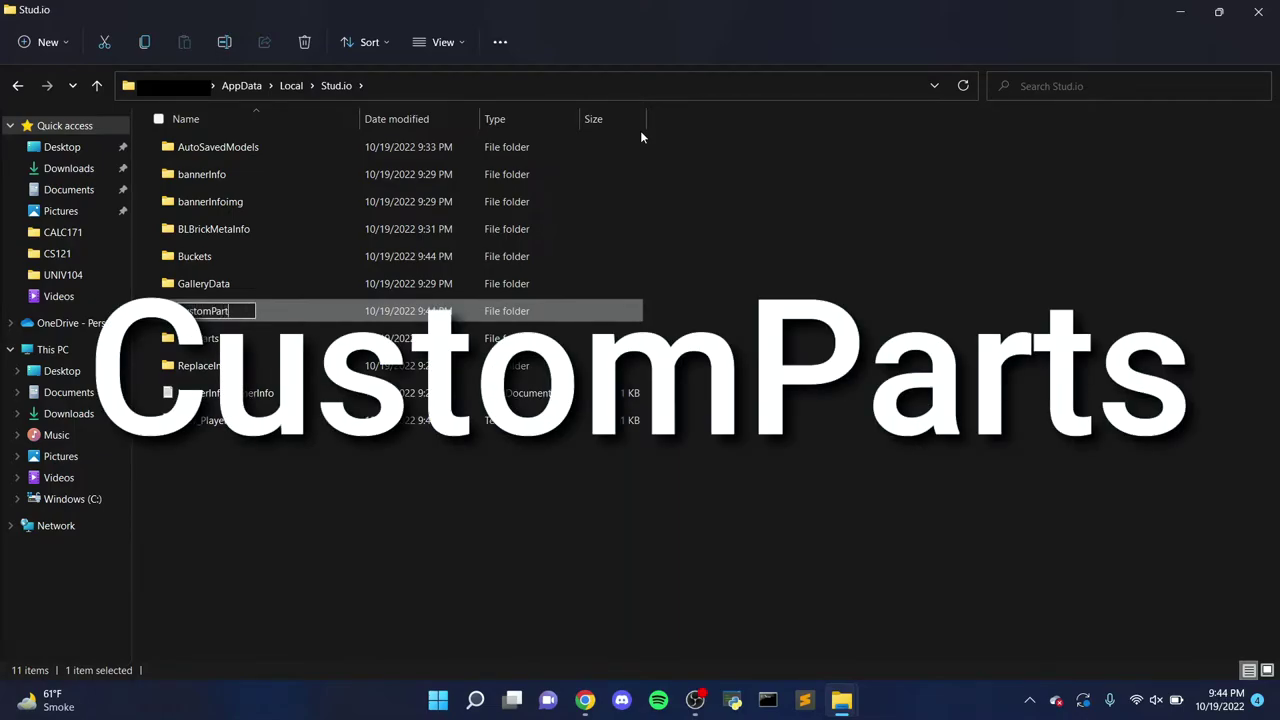
key("Return")
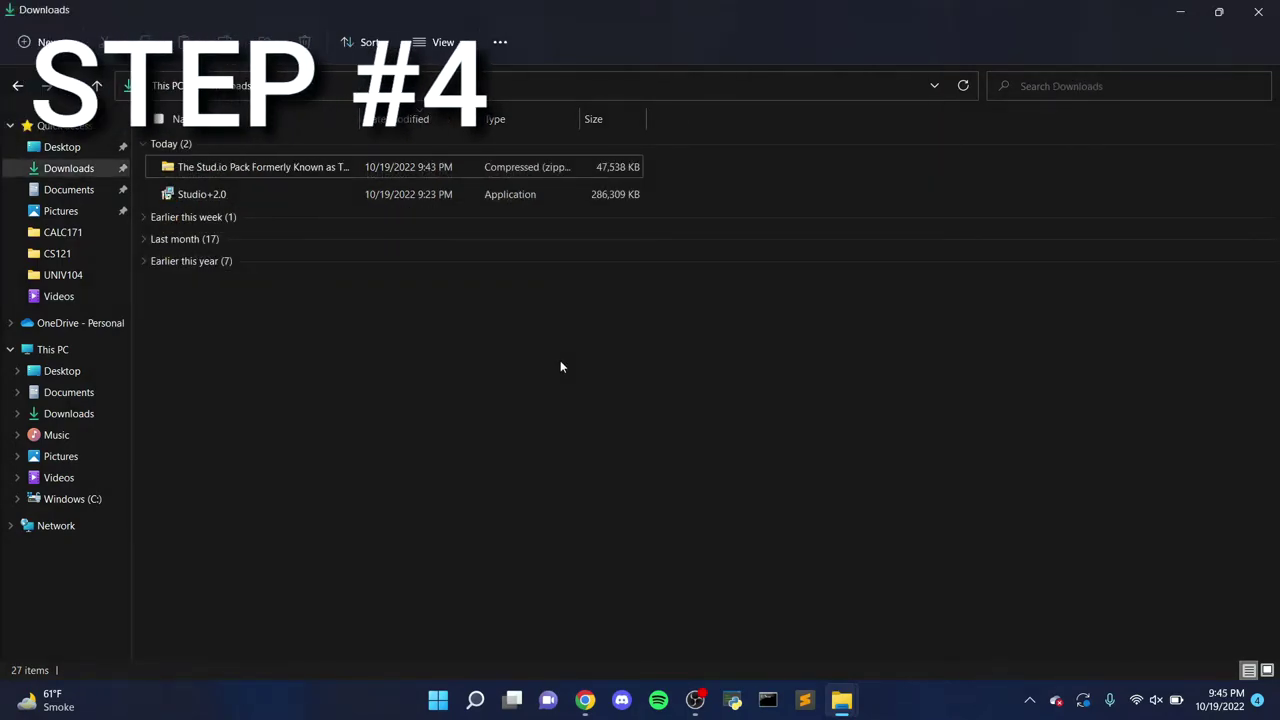
Open the Biopack zip and copy its collider and connectivity folders into CustomParts
double_click(392, 168)
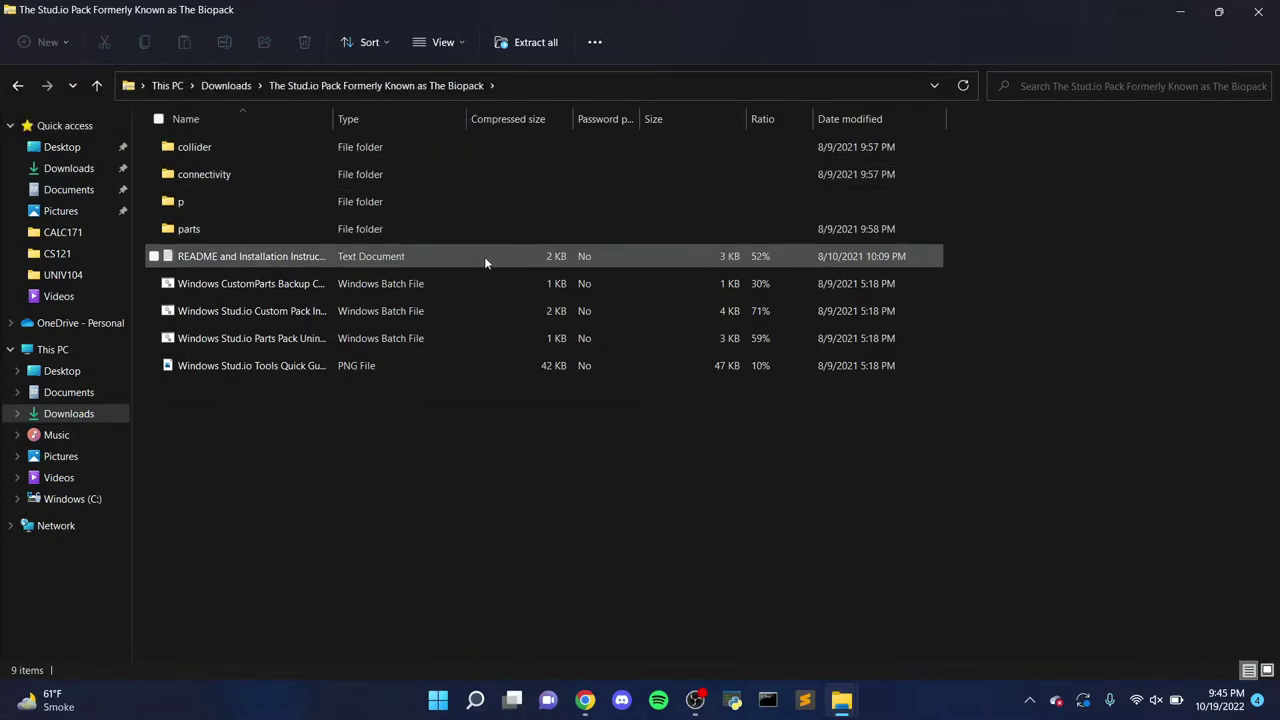
left_click(1218, 12)
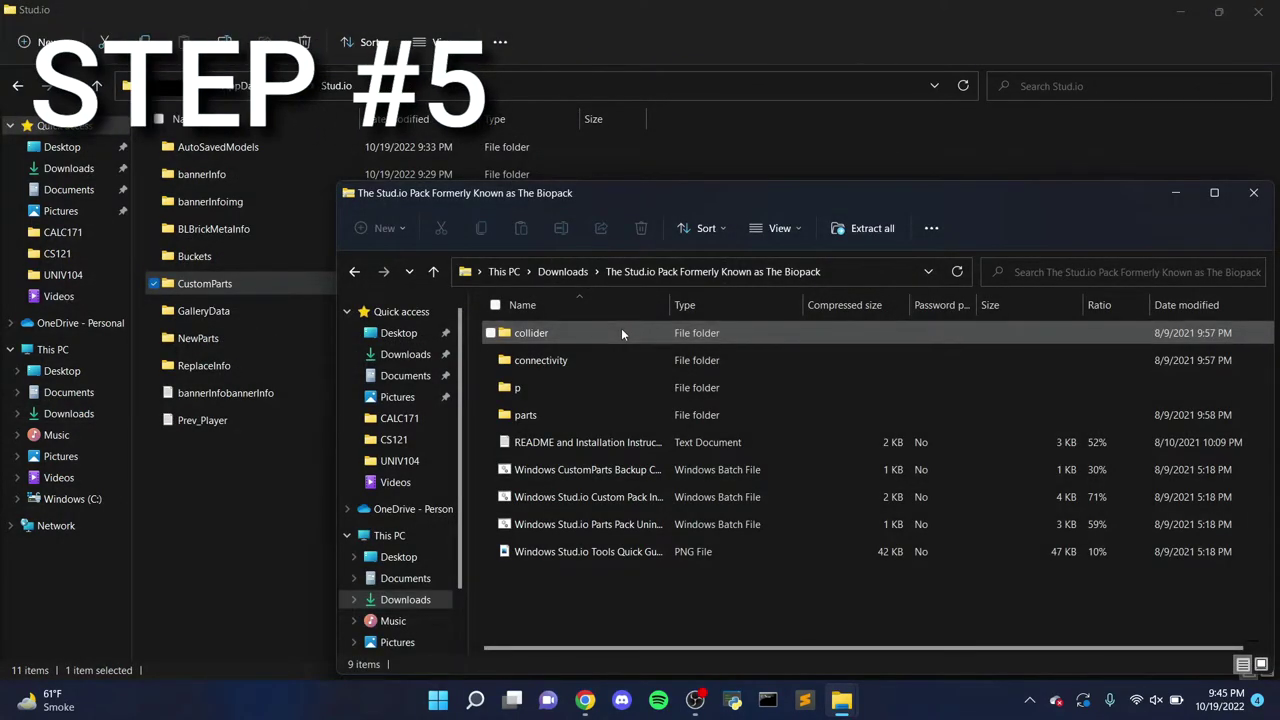
left_click(621, 333)
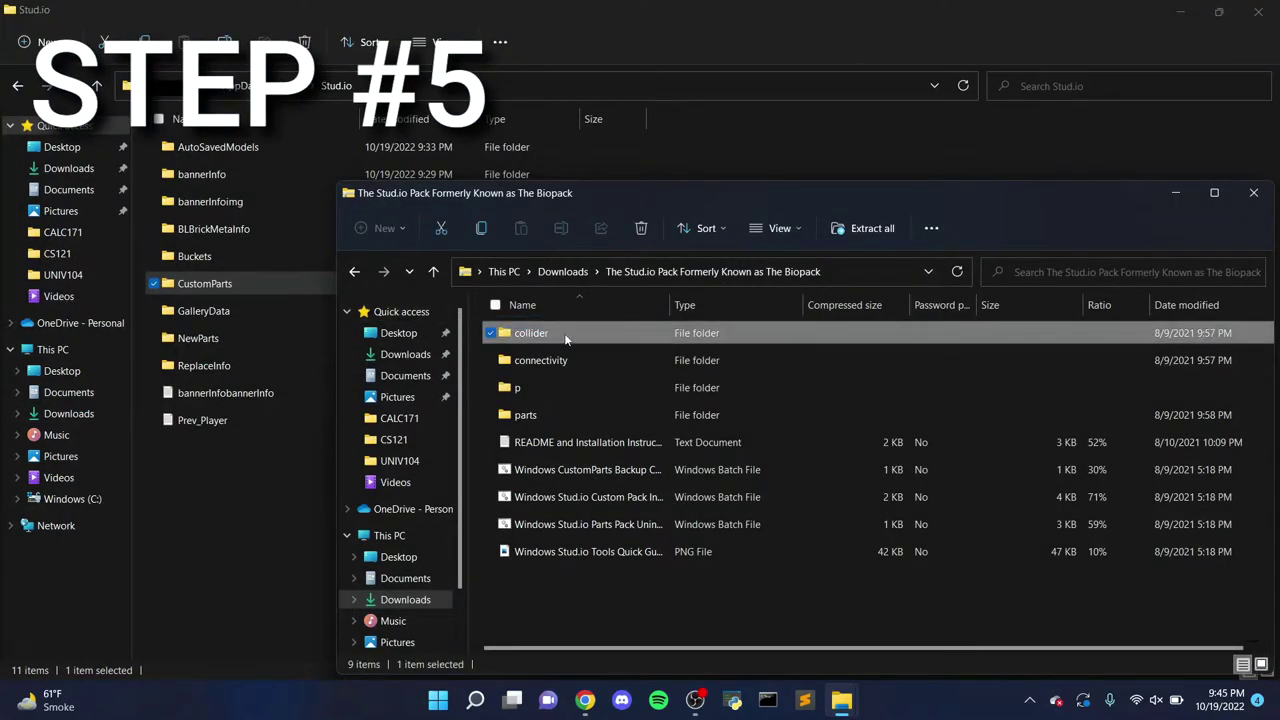
left_click_drag(565, 340, 228, 287)
left_click(570, 368)
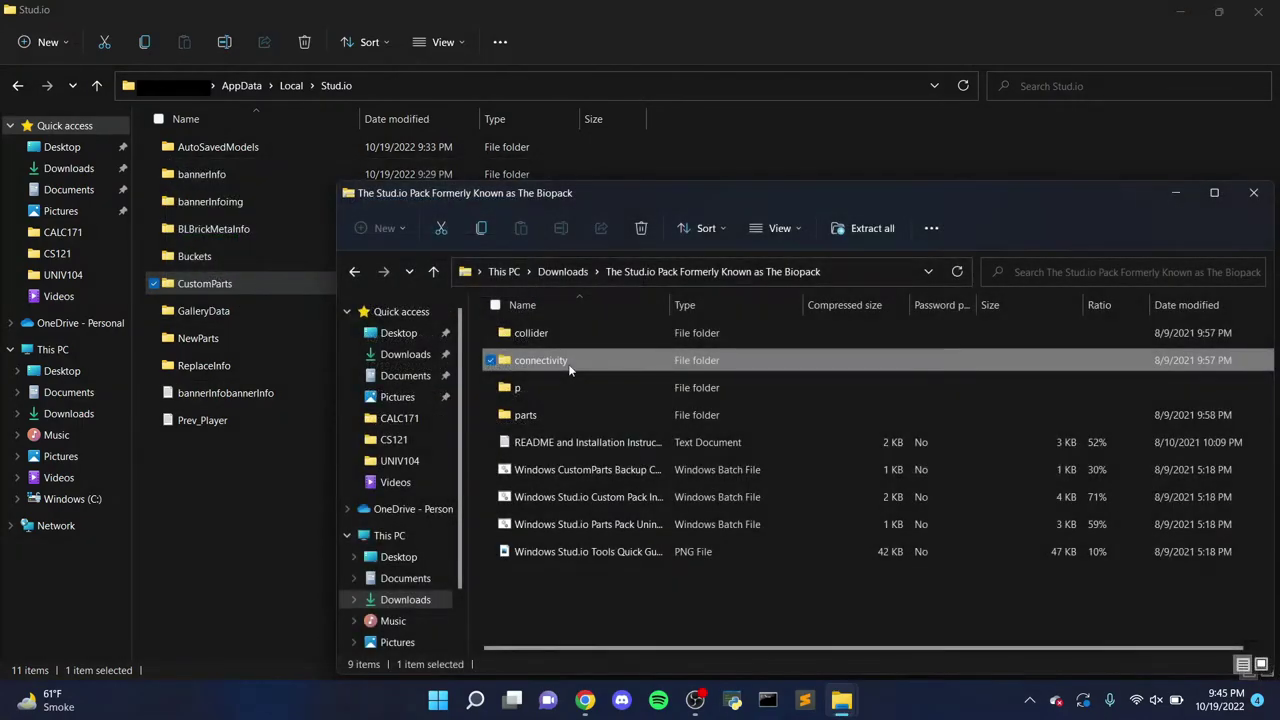
left_click_drag(570, 368, 246, 283)
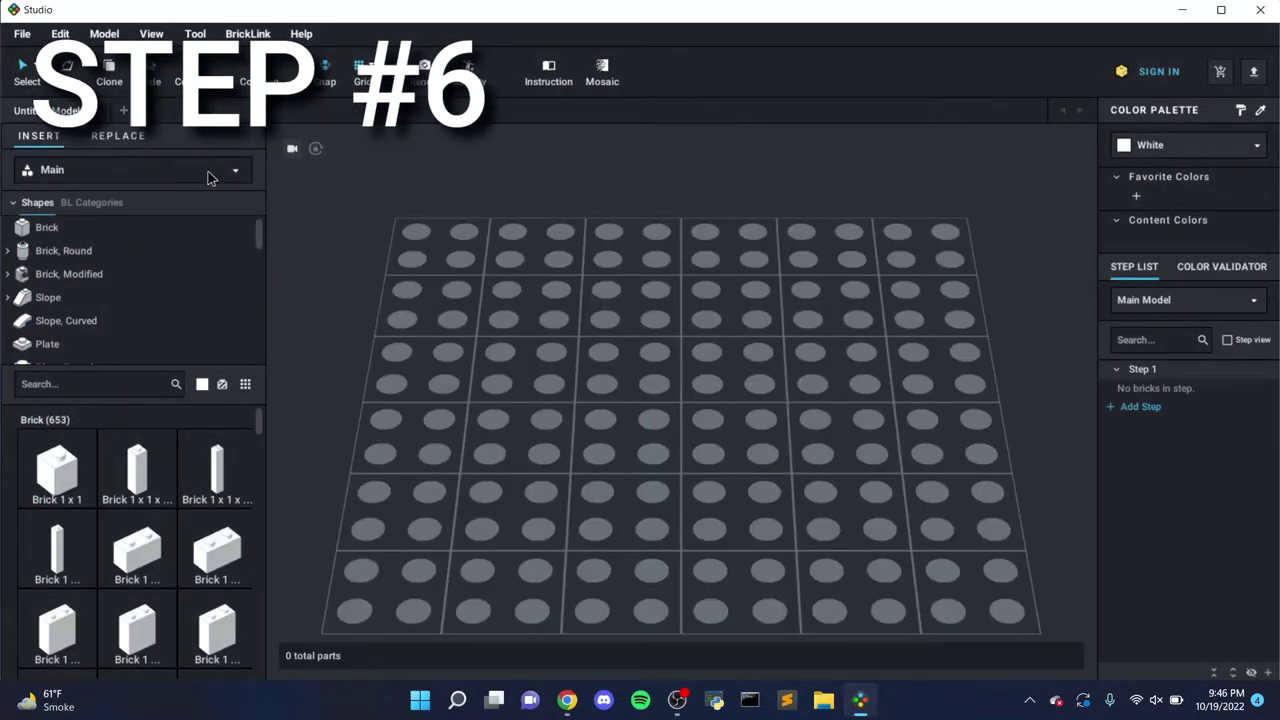
Switch the parts palette to Custom Parts, browse the 144 Bionicle pieces, and search for 'met'
left_click(208, 171)
left_click(113, 234)
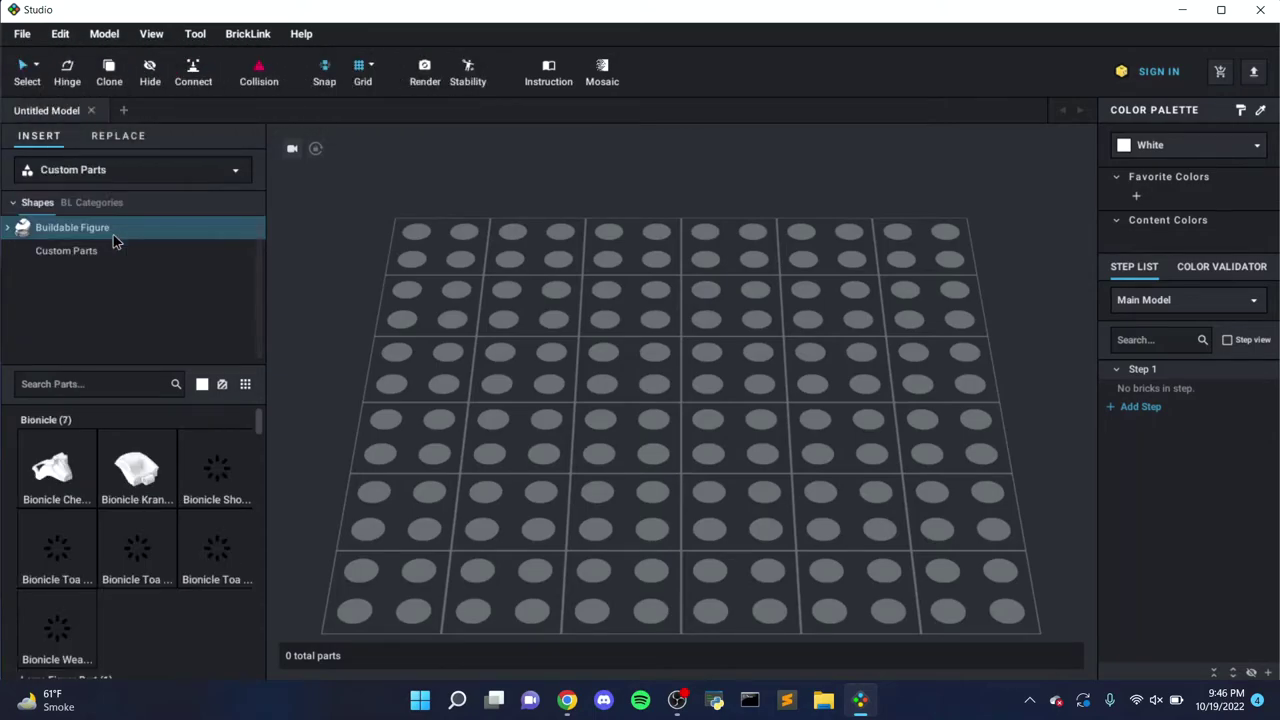
scroll(176, 532, "down", 3)
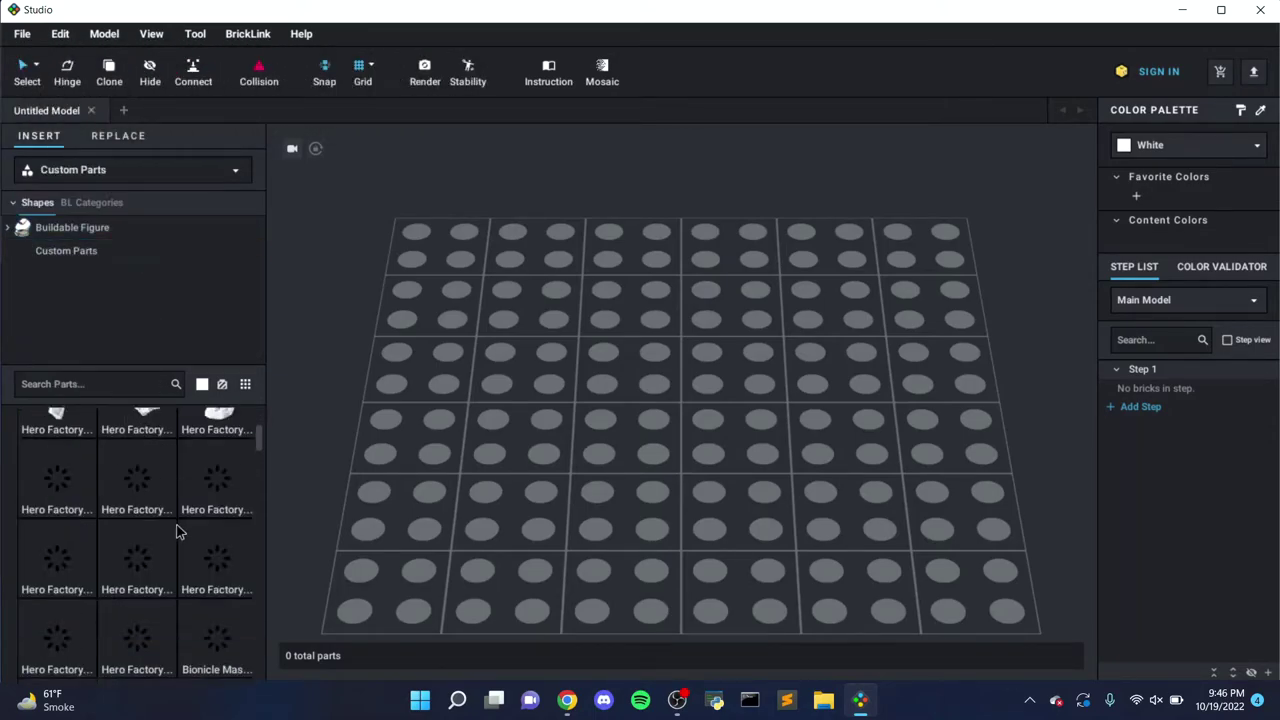
scroll(176, 532, "down", 5)
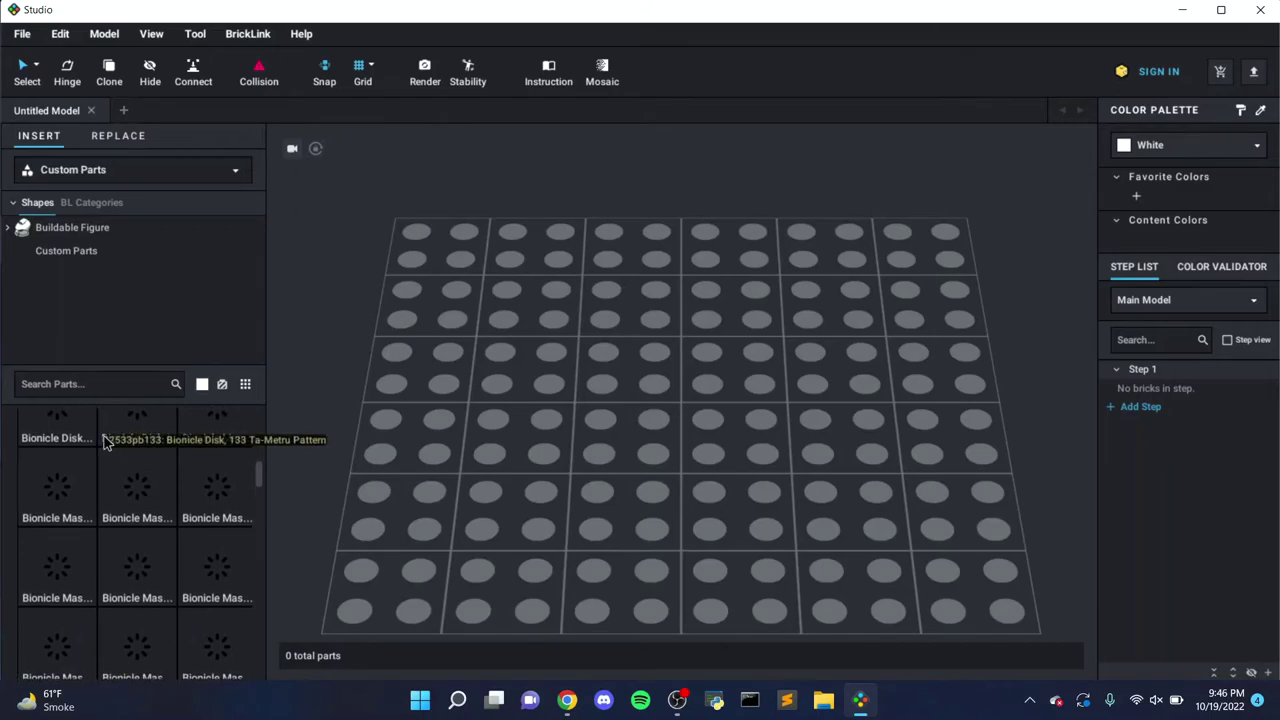
scroll(104, 437, "up", 5)
scroll(104, 440, "down", 2)
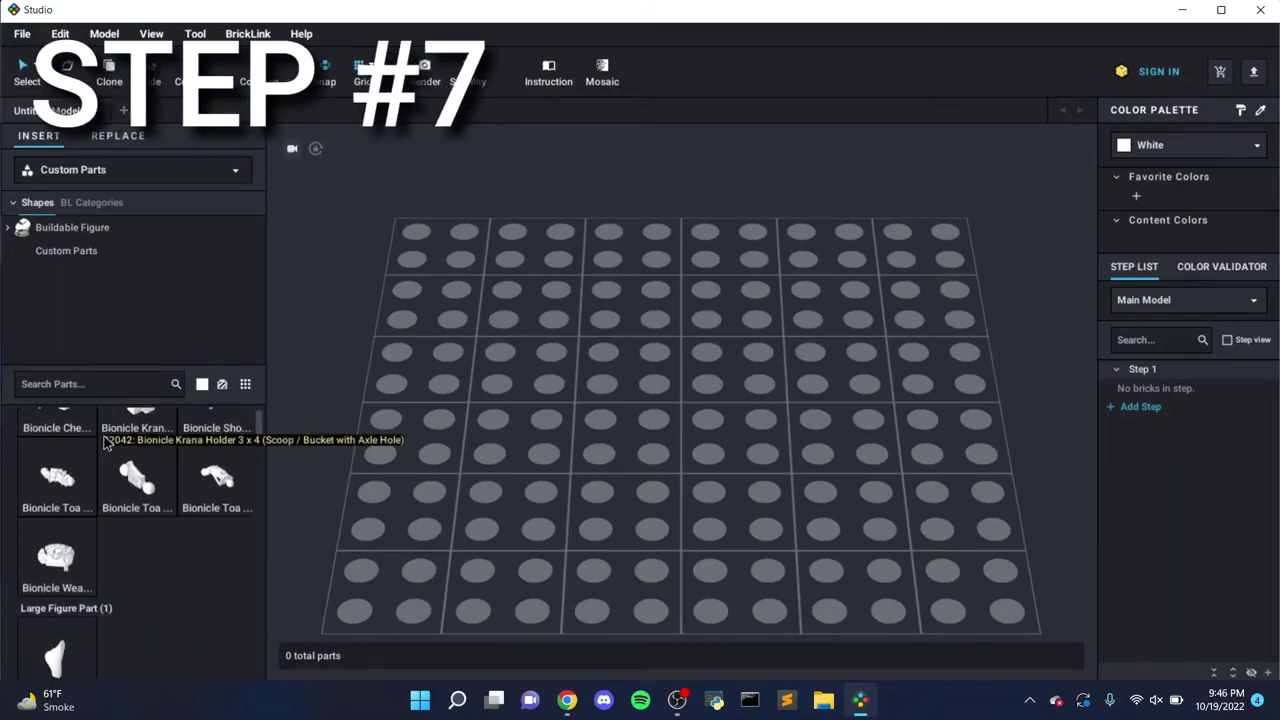
left_click(86, 388)
type("met")
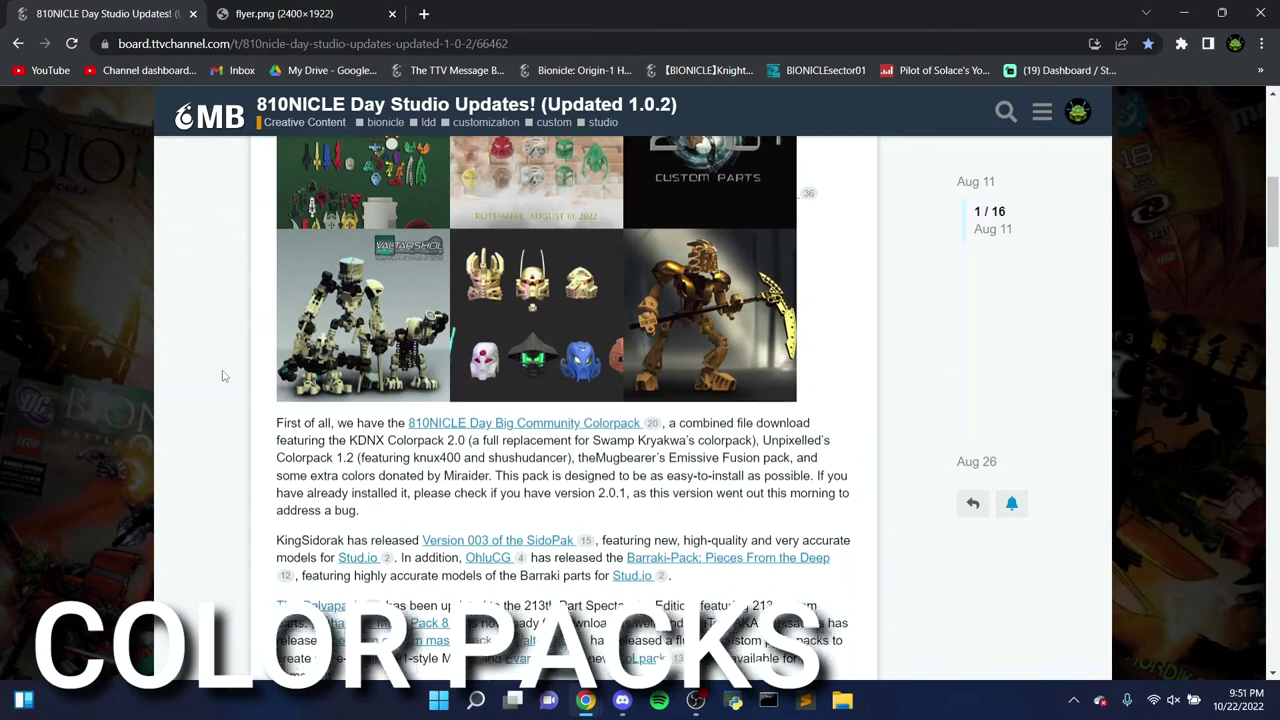
scroll(224, 376, "down", 1)
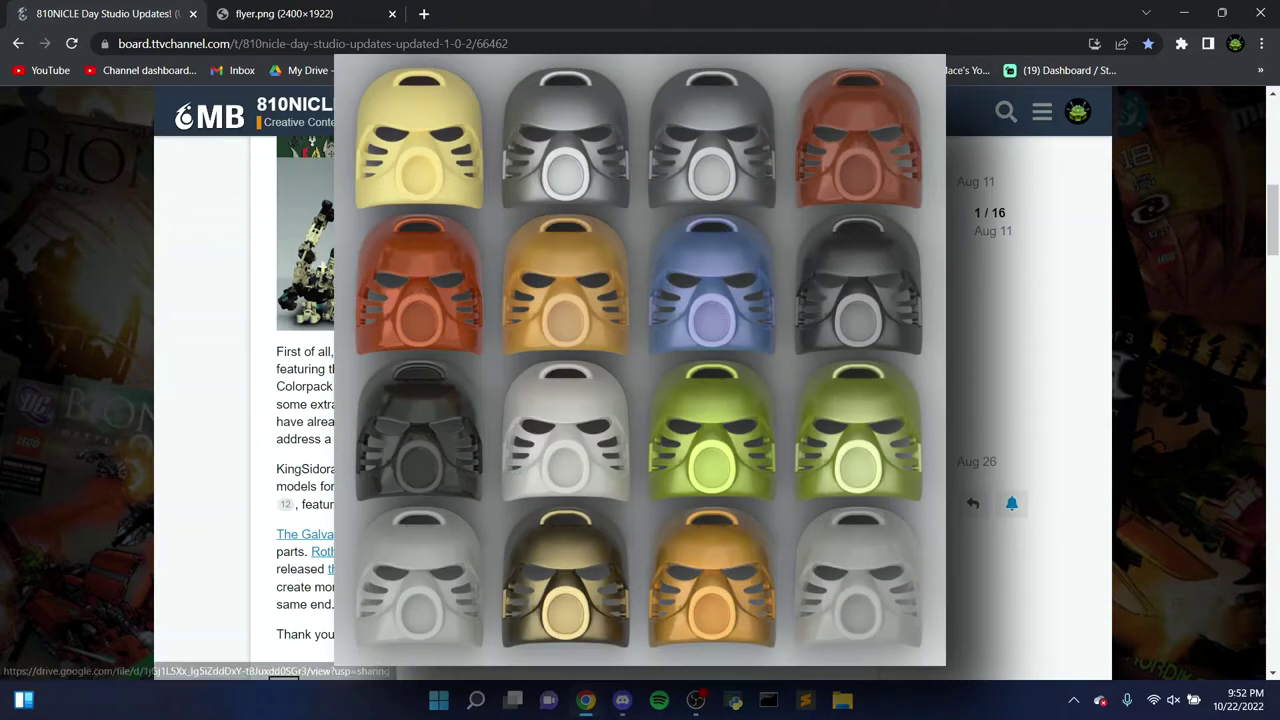
Scroll the 810NICLE Day post and open the Big Community Colorpack's Google Drive link
left_click(560, 520)
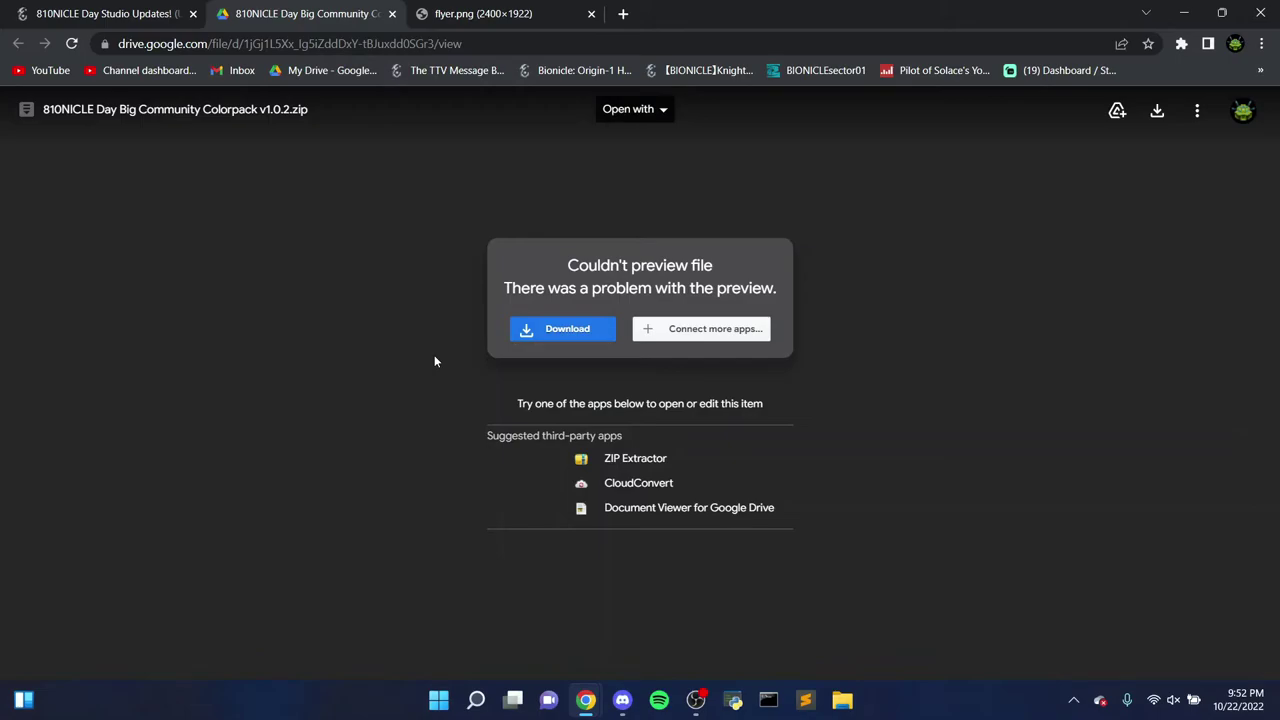
Download the 232 MB Colorpack v1.0.2 zip, accepting the unscanned-file warning
left_click(562, 331)
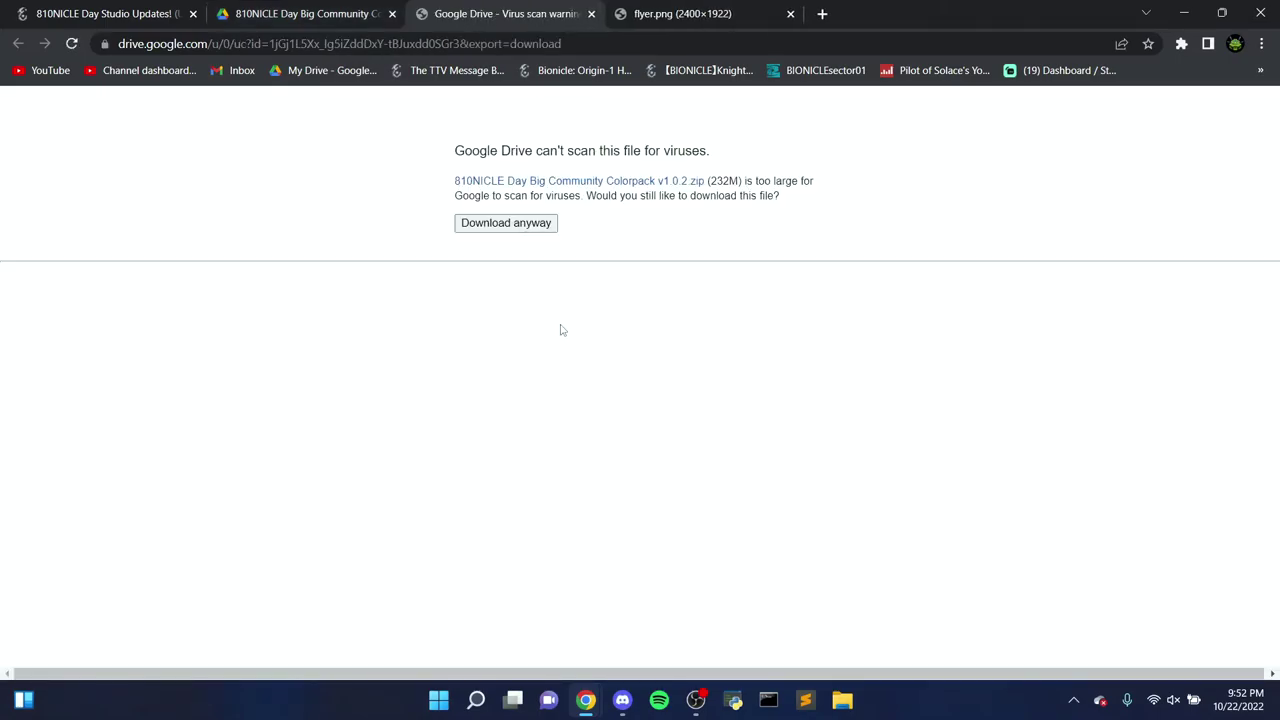
left_click(493, 226)
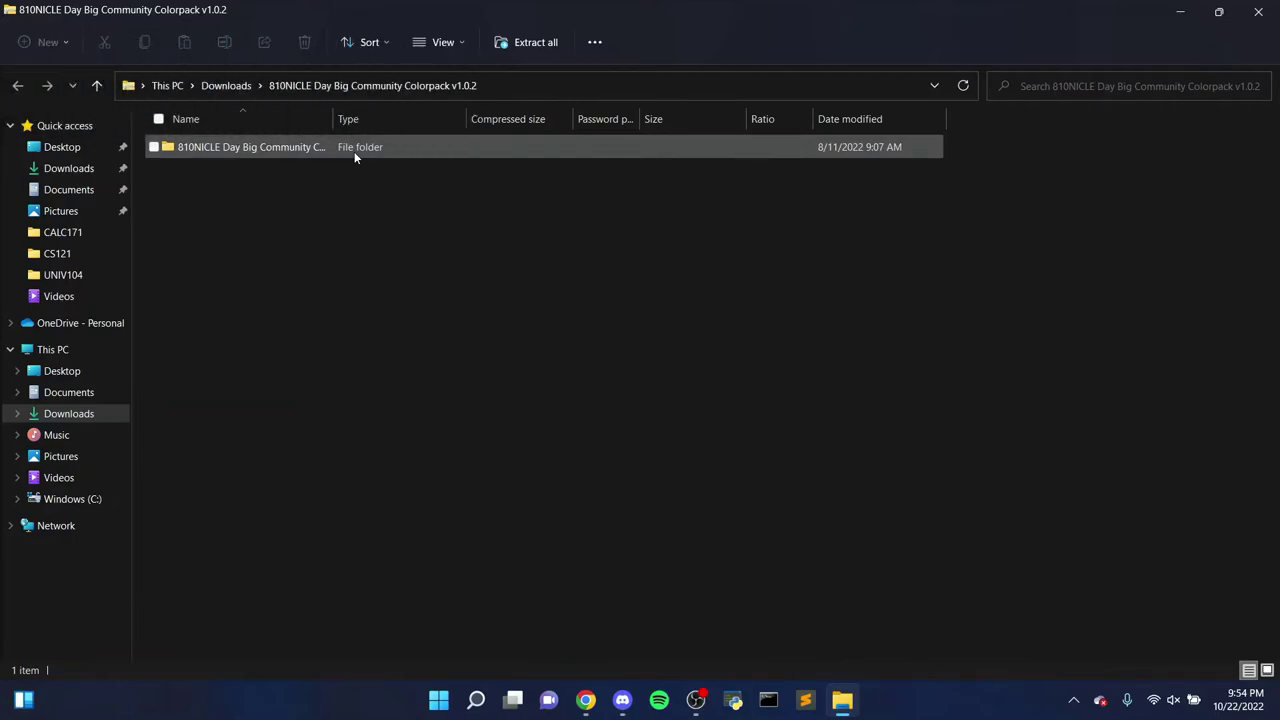
Open the 810NICLE Day Big Community Colorpack folder and use its Easy-Install Shortcut (Win) to reach Studio's CustomColors folder
double_click(392, 156)
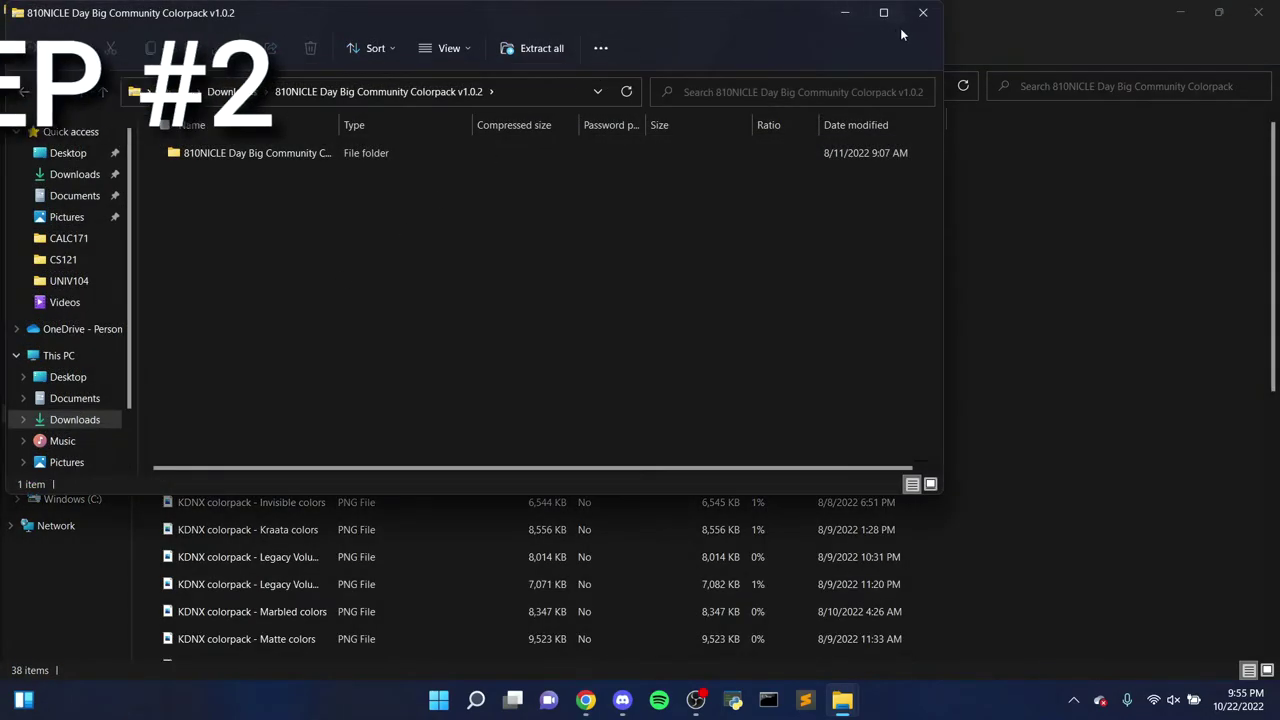
left_click(888, 15)
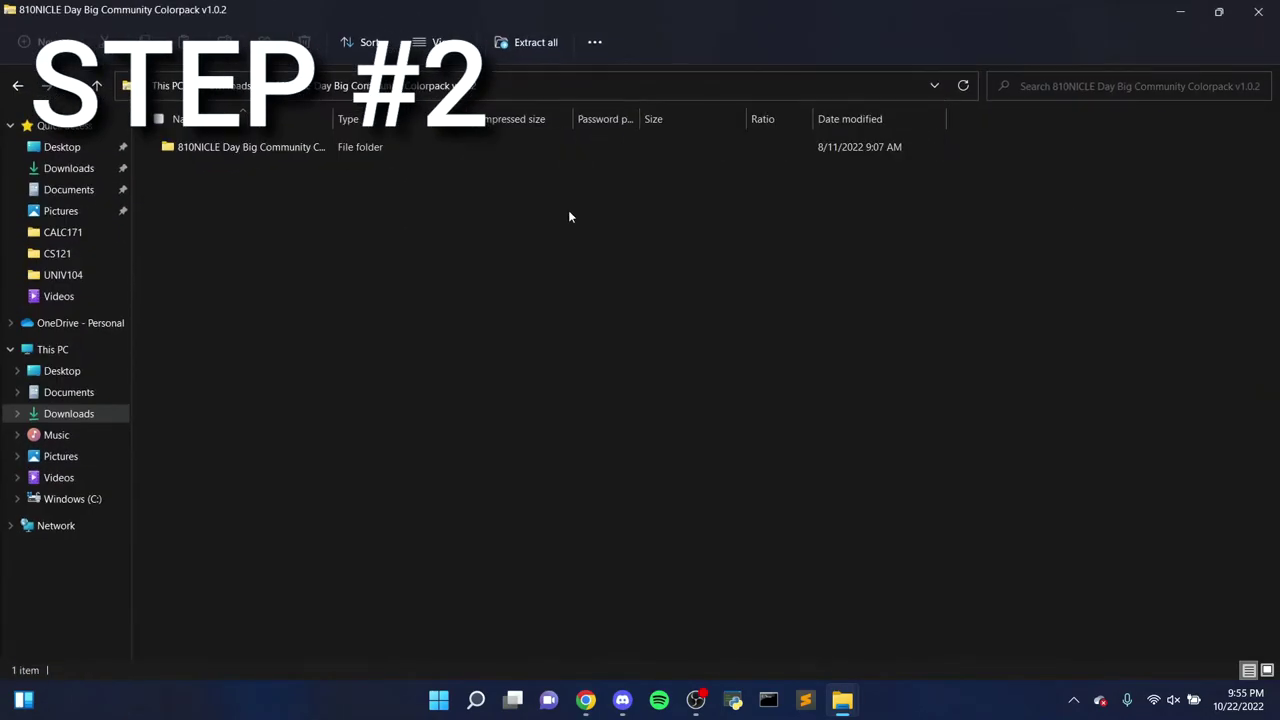
double_click(387, 150)
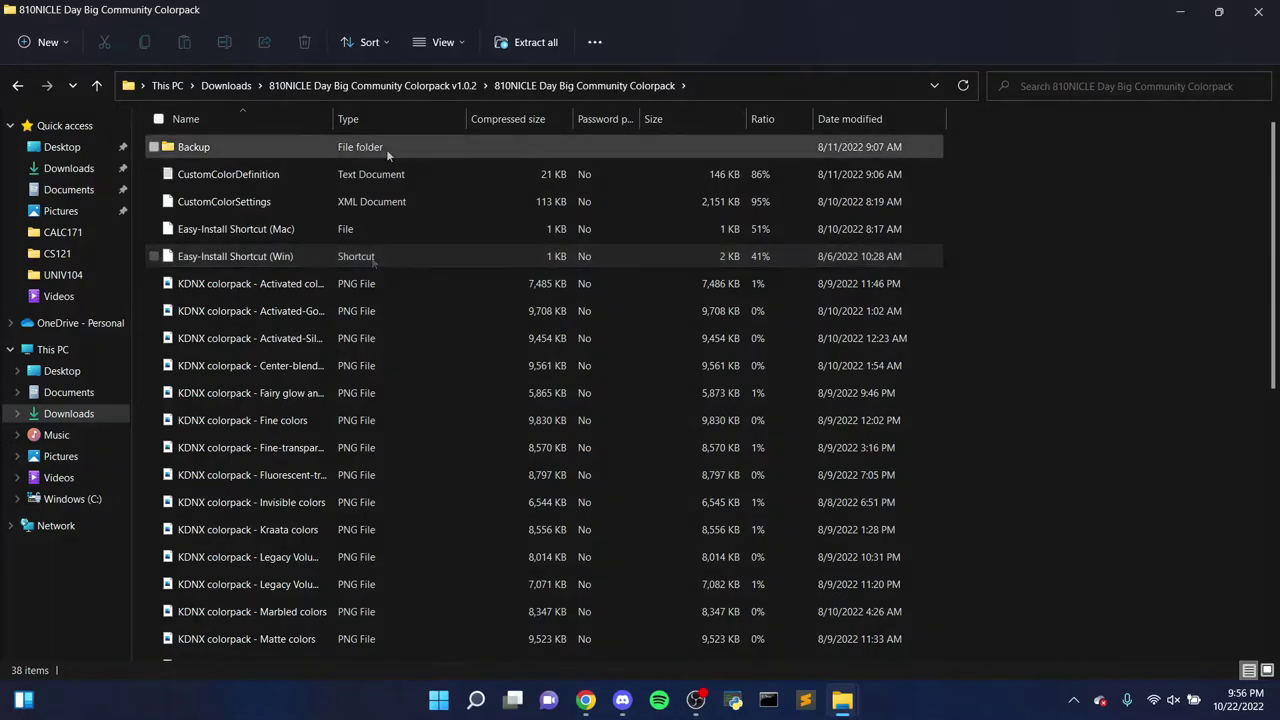
left_click(371, 256)
double_click(371, 256)
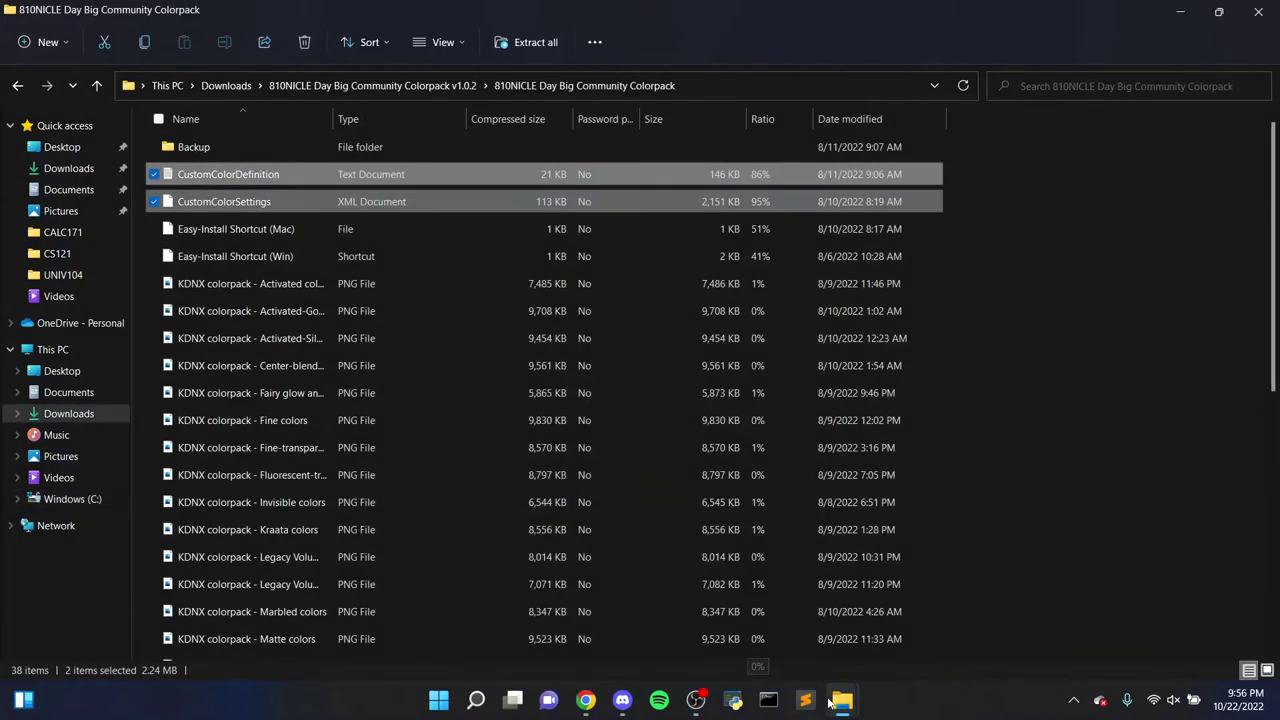
Copy CustomColorDefinition and CustomColorSettings into CustomColors, replacing the existing files
mouse_move(845, 704)
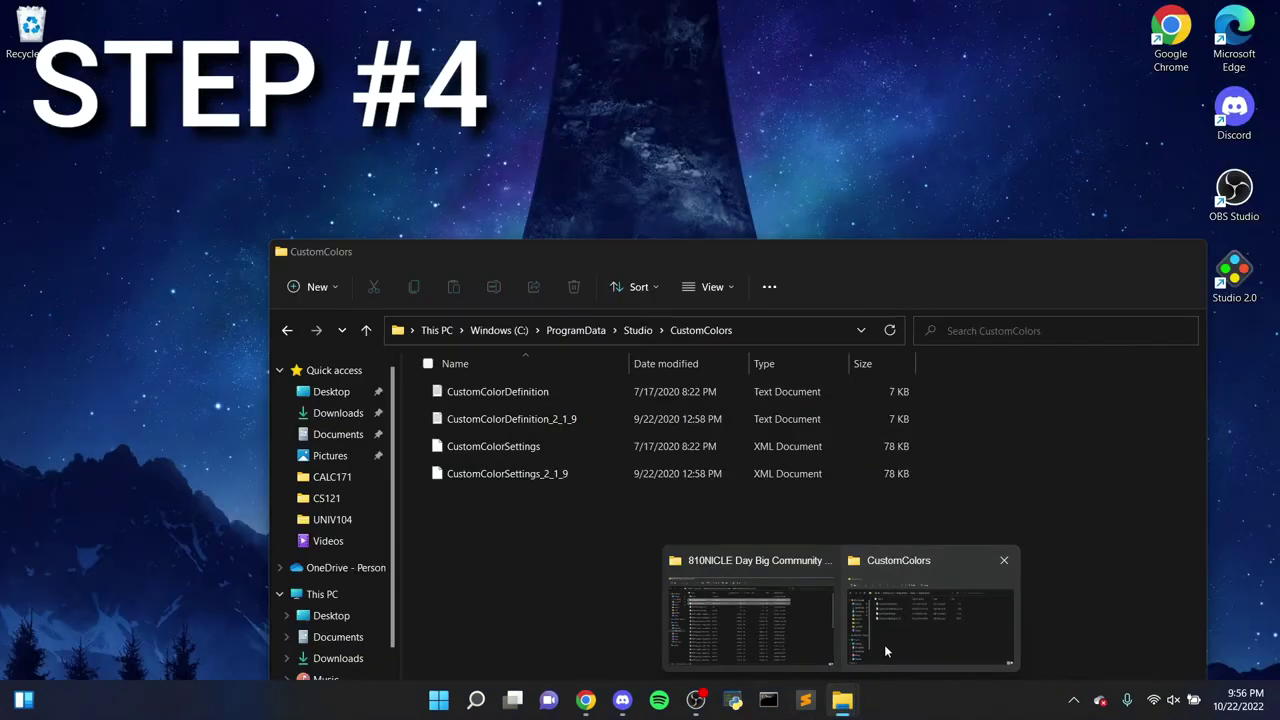
left_click(884, 644)
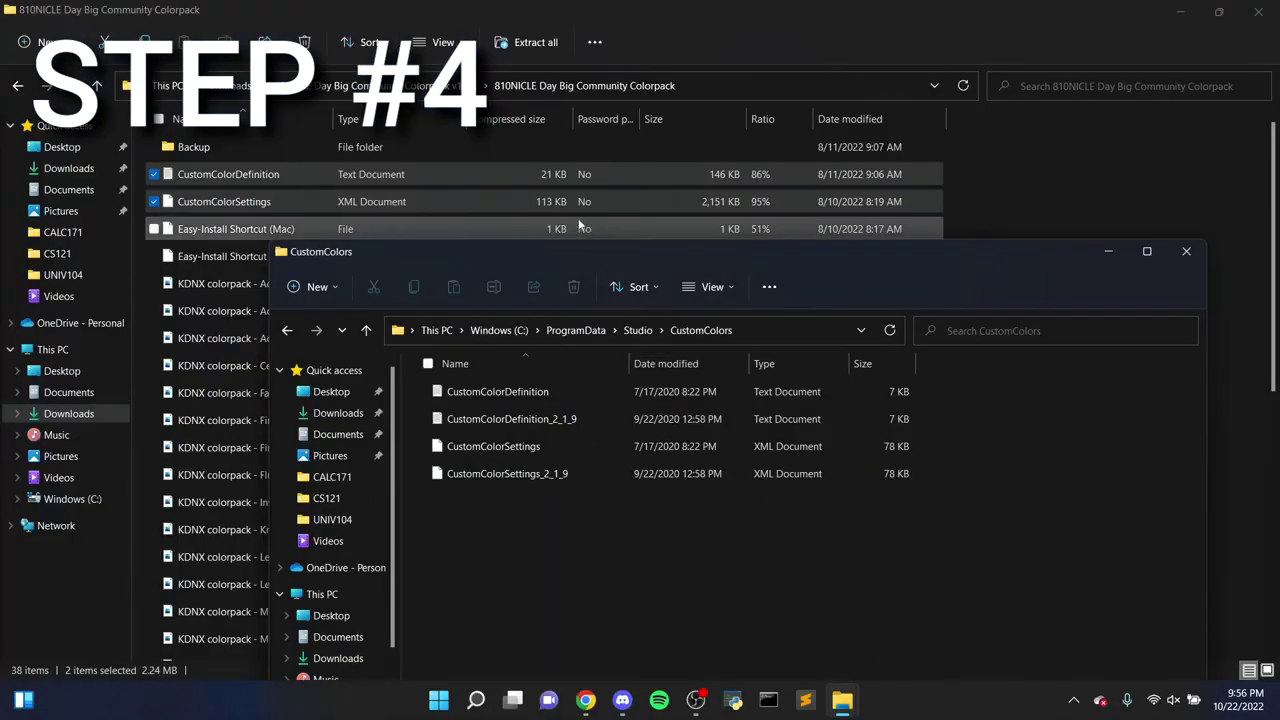
left_click_drag(517, 178, 544, 575)
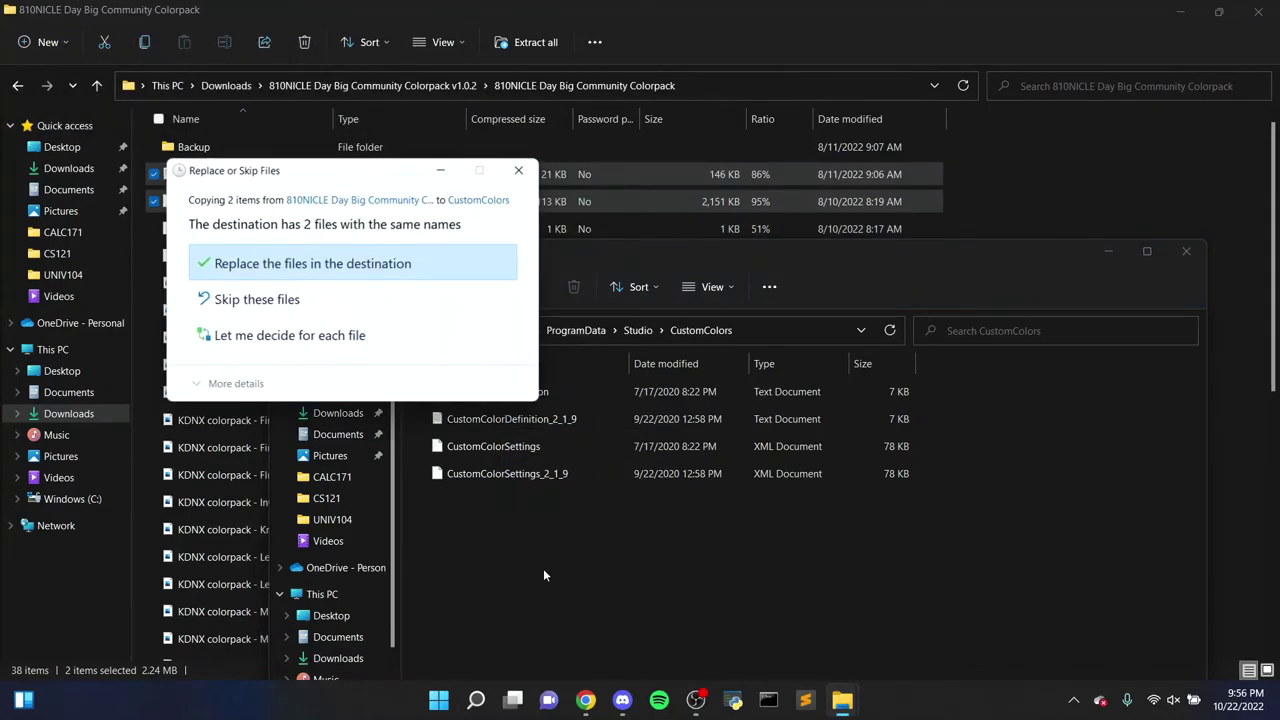
left_click(316, 264)
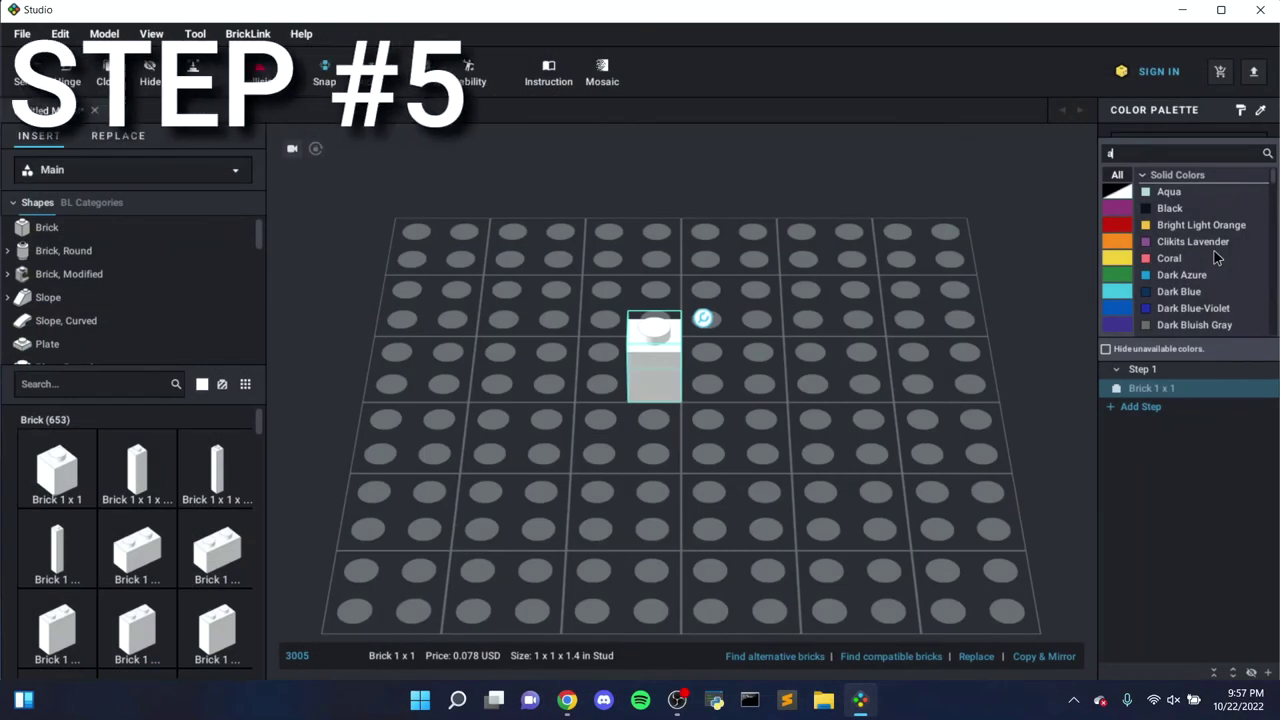
Search the colour palette for gunmetal and apply Metallic Gunmetal to the 1 x 1 brick
key("BackSpace")
type("gunmatal")
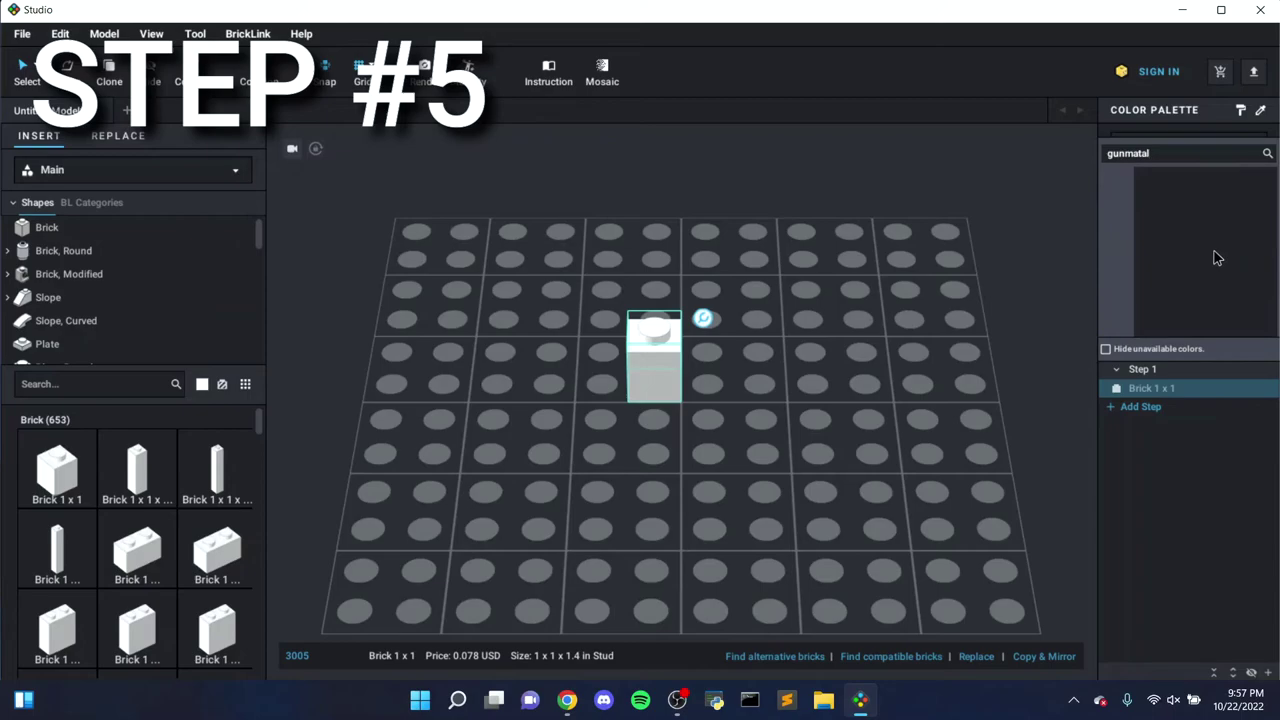
key("BackSpace")
key("BackSpace")
key("BackSpace")
key("BackSpace")
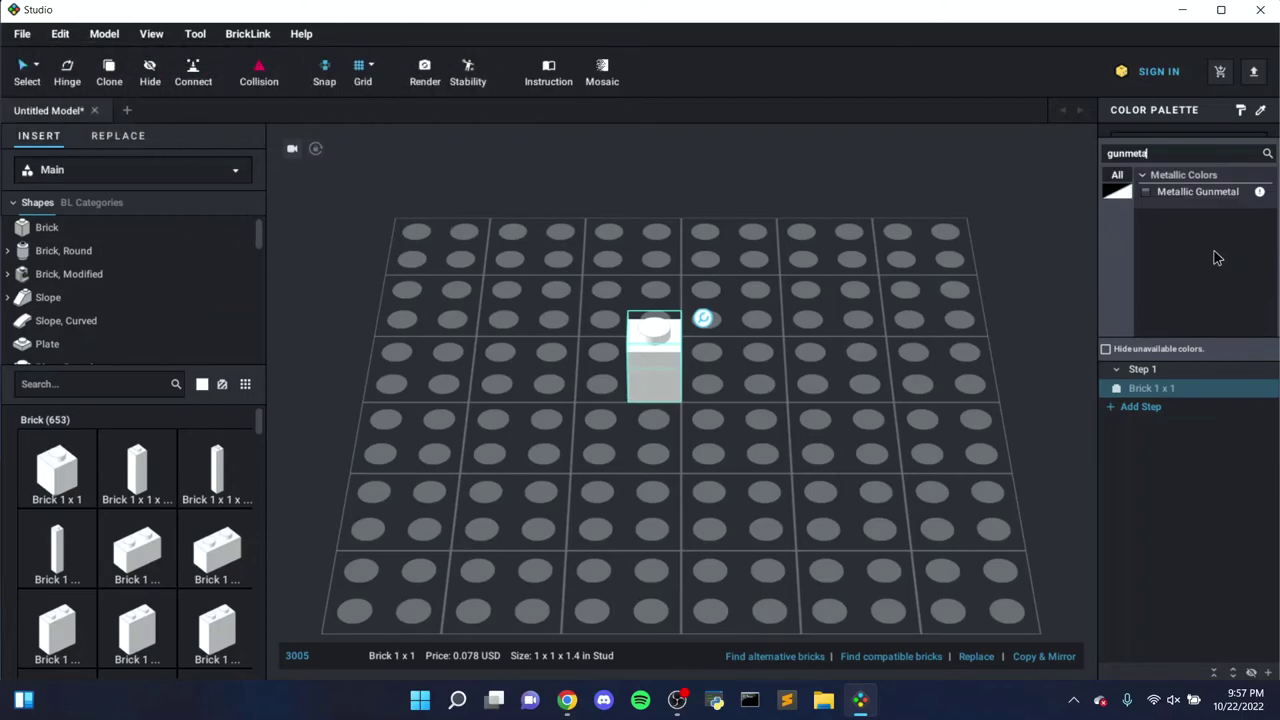
left_click(1147, 191)
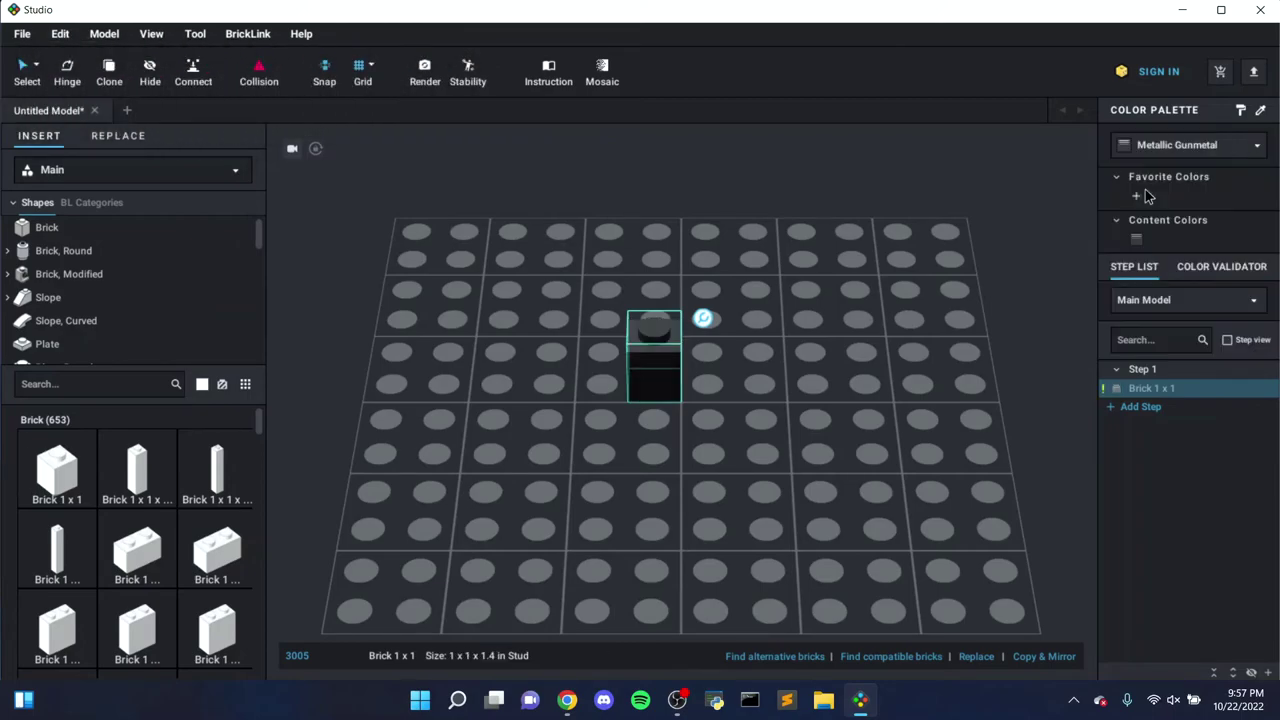